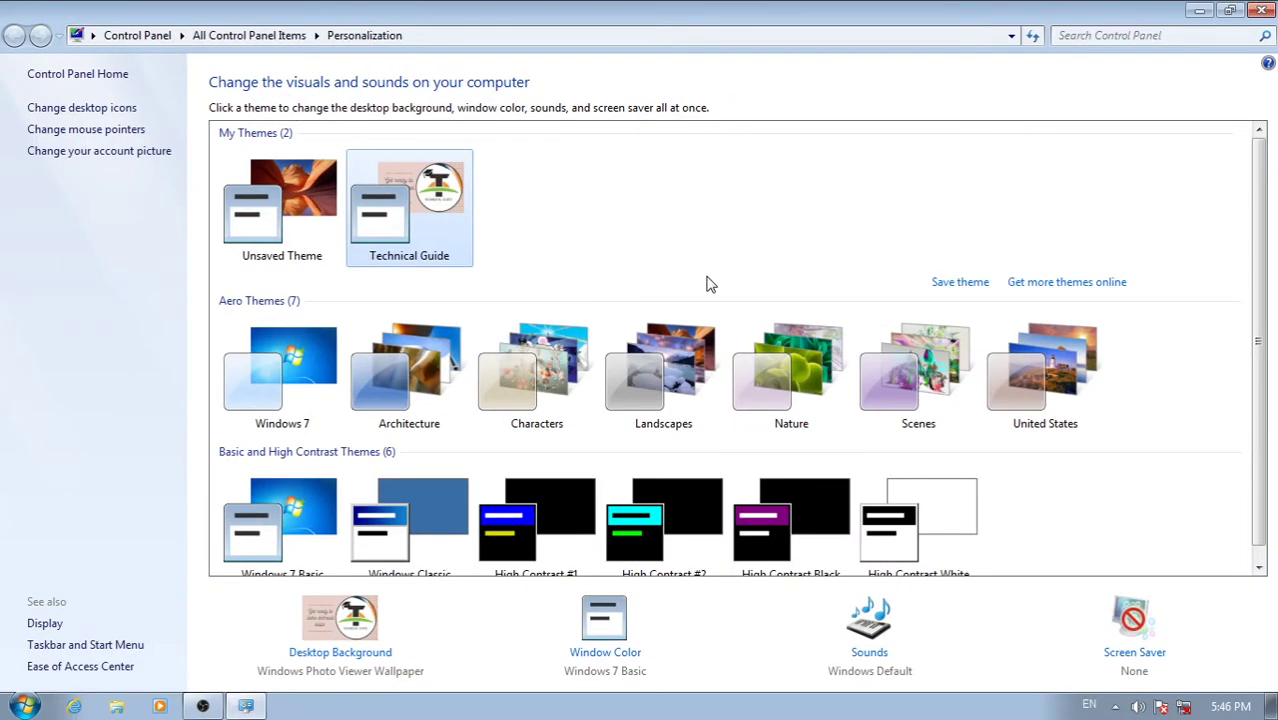
Apply the Landscapes Aero theme, check how it looks on the desktop, and return to the Personalization window
{"action": "left_click", "coordinate": [700, 412]}
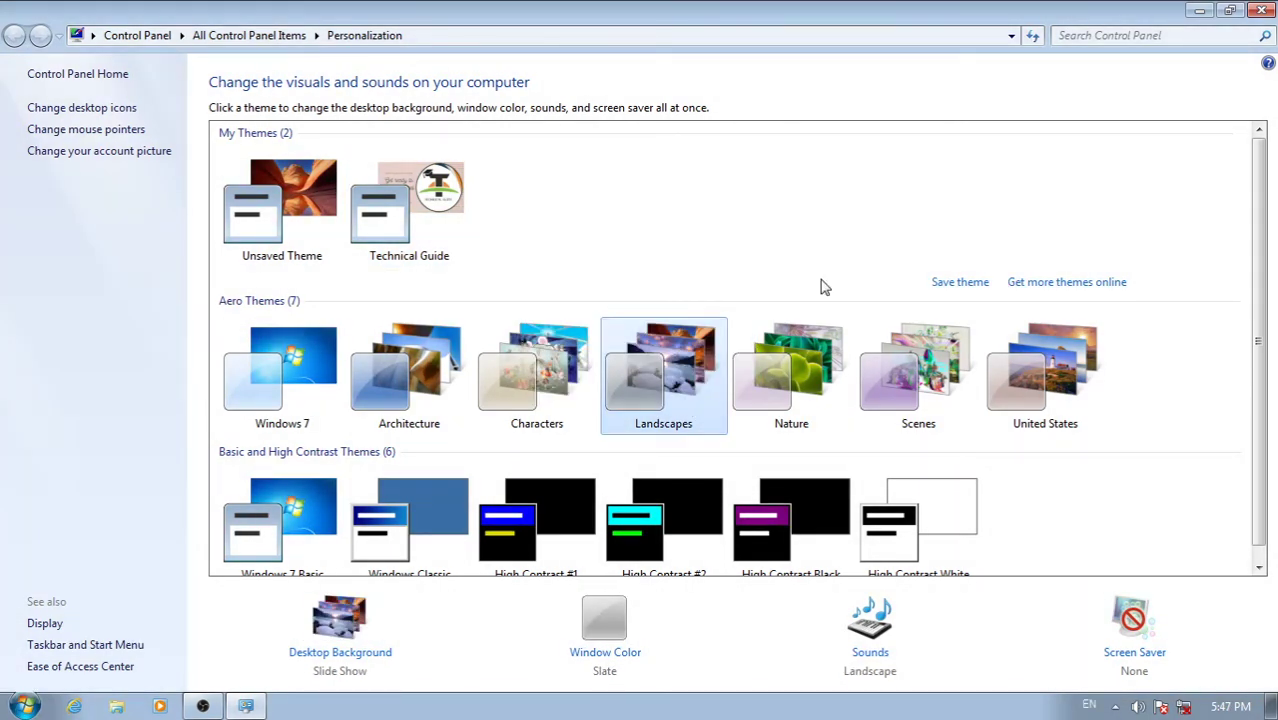
{"action": "left_click", "coordinate": [1199, 10]}
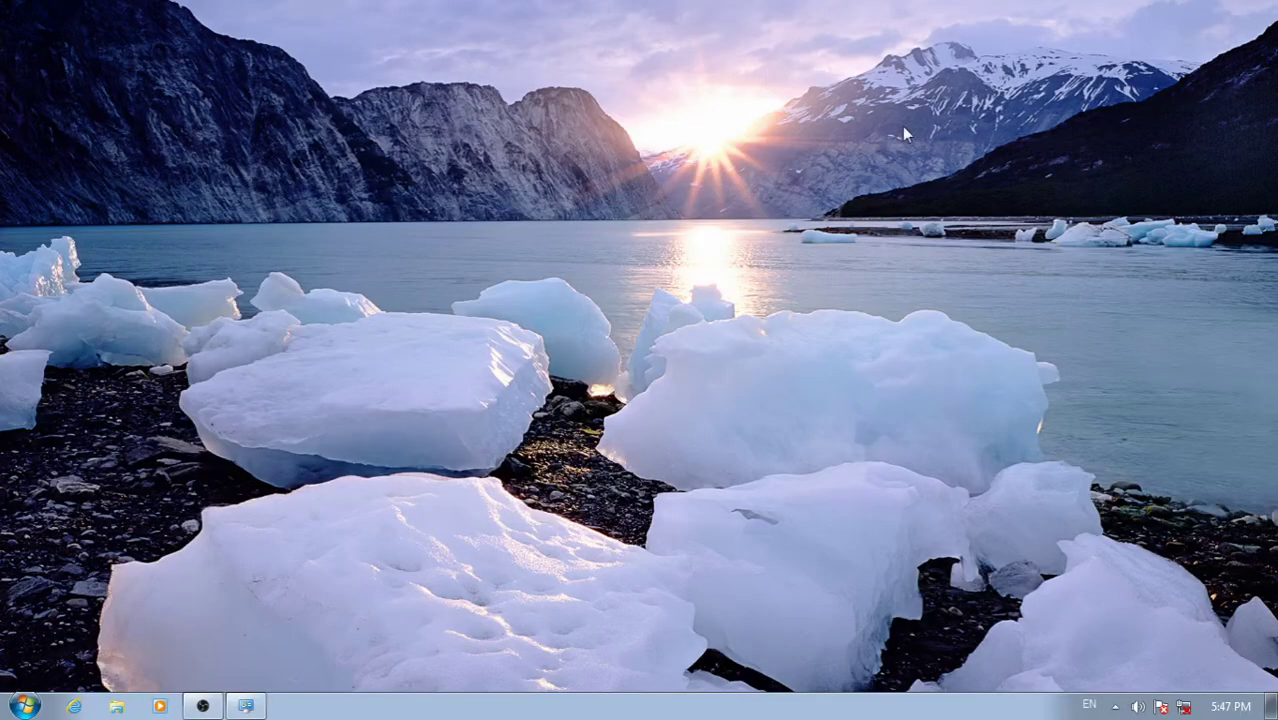
{"action": "left_click", "coordinate": [245, 706]}
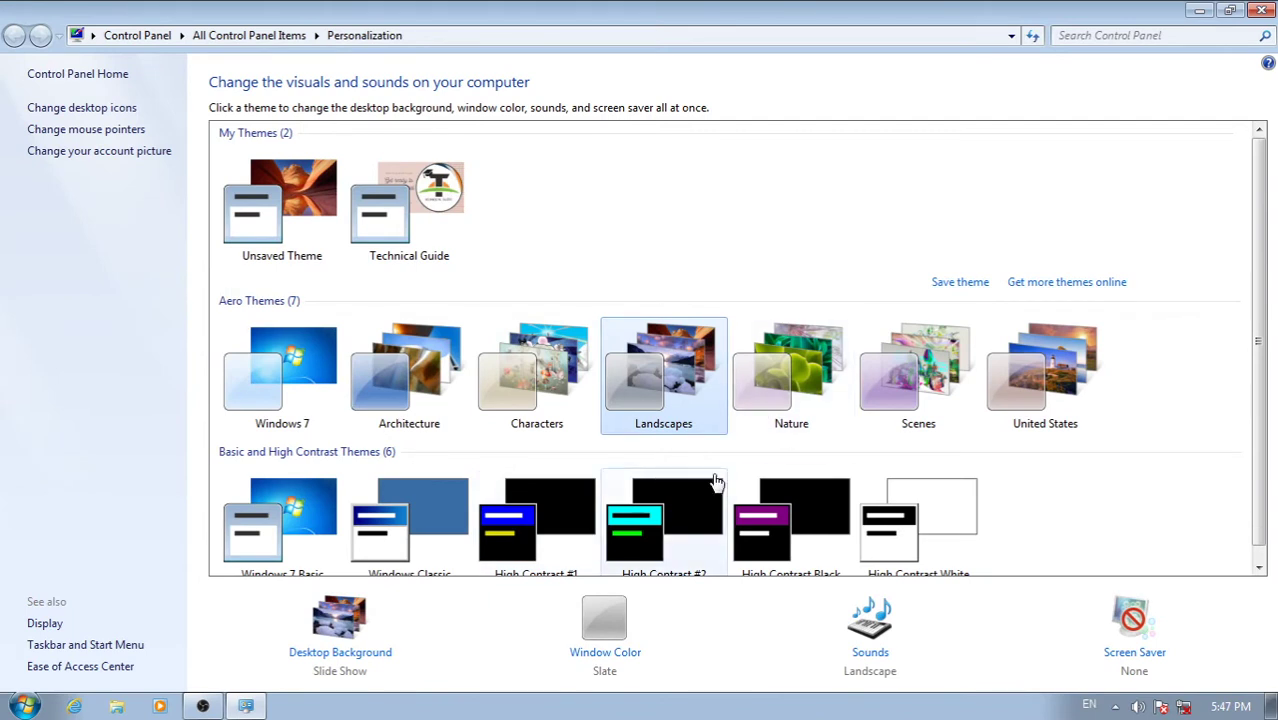
Apply the High Contrast #1 theme and check how it changes the Start menu
{"action": "scroll", "coordinate": [512, 500], "scroll_direction": "down", "scroll_amount": 1}
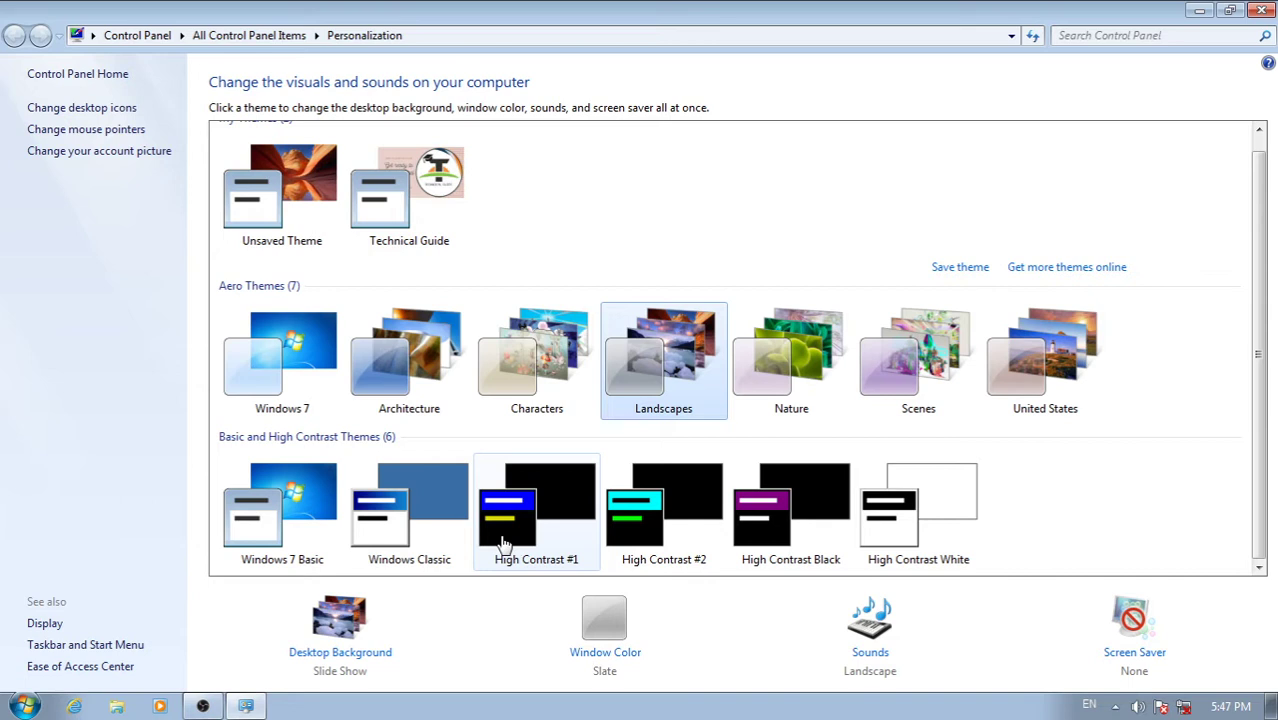
{"action": "left_click", "coordinate": [541, 524]}
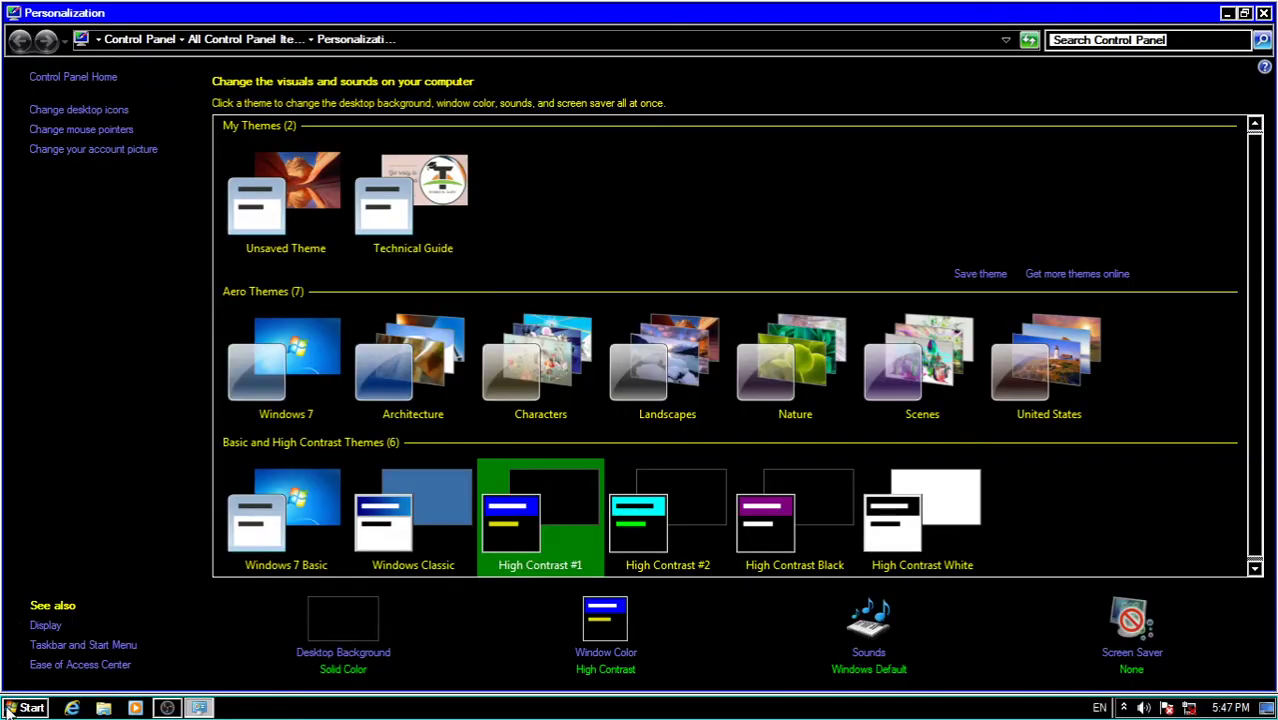
{"action": "left_click", "coordinate": [22, 708]}
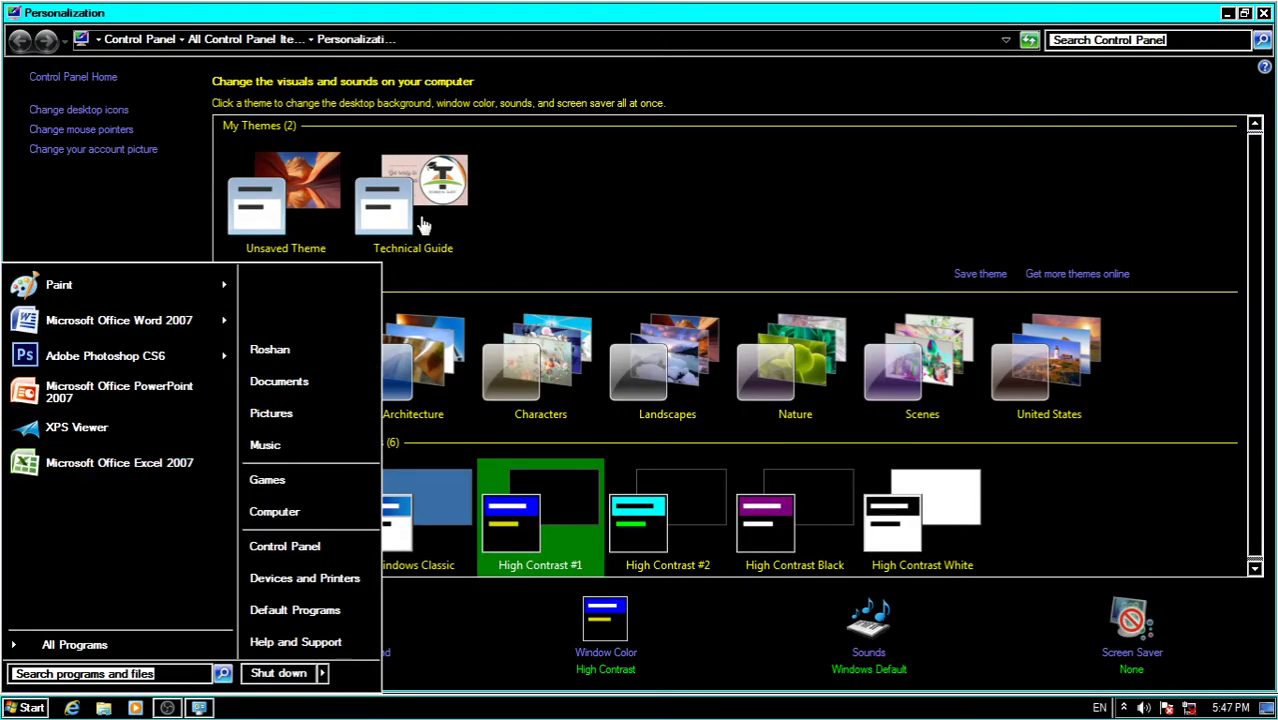
{"action": "left_click", "coordinate": [605, 229]}
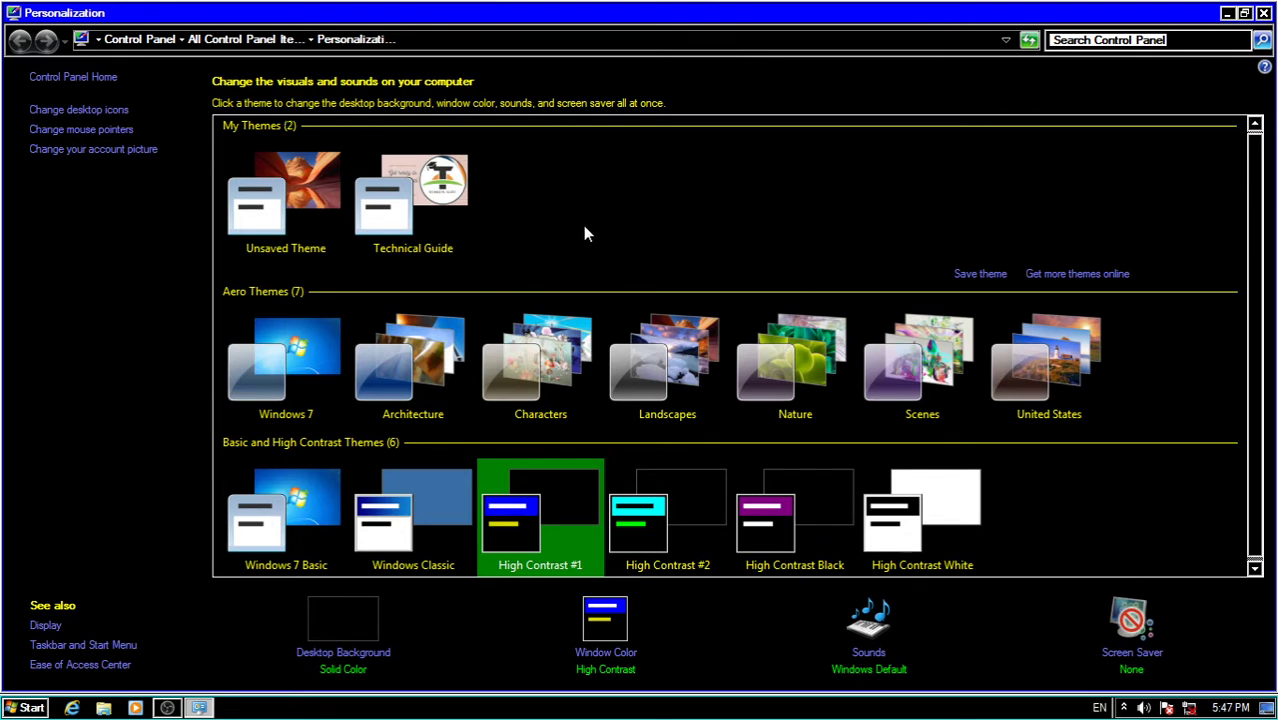
Apply the custom Technical Guide theme, view it on the desktop, and return to the Personalization window
{"action": "scroll", "coordinate": [583, 225], "scroll_direction": "up", "scroll_amount": 1}
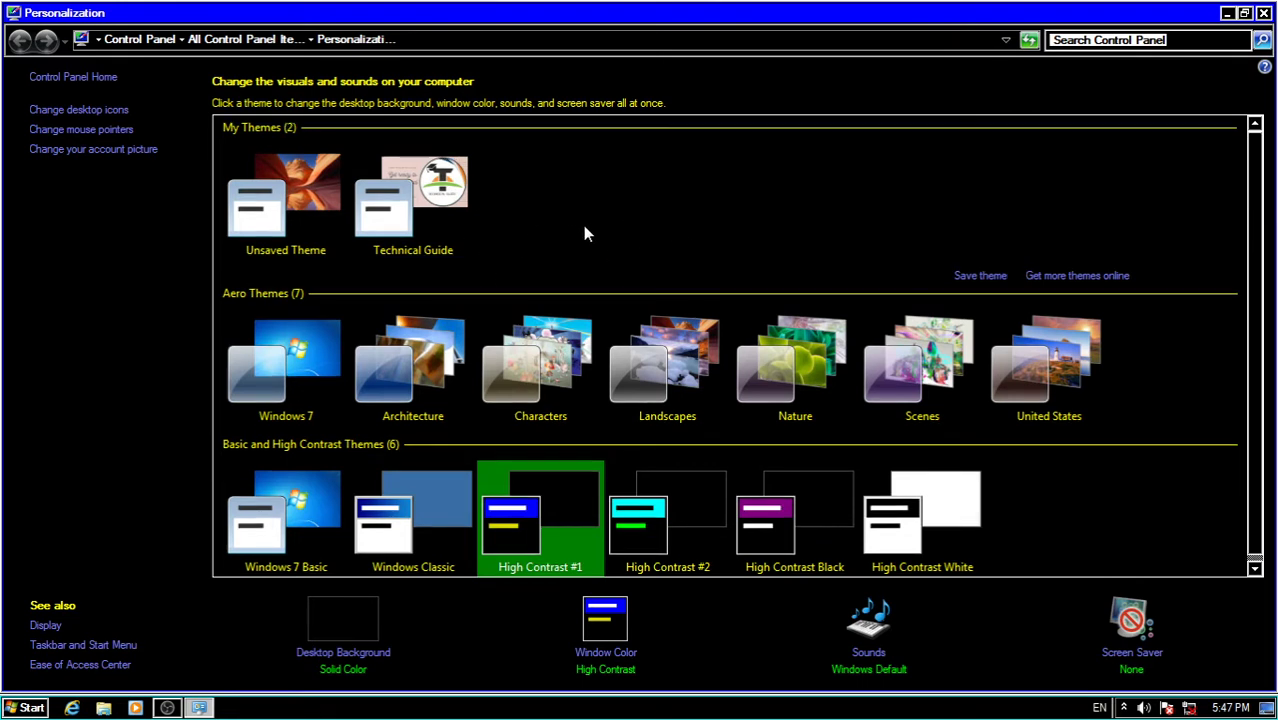
{"action": "left_click", "coordinate": [451, 200]}
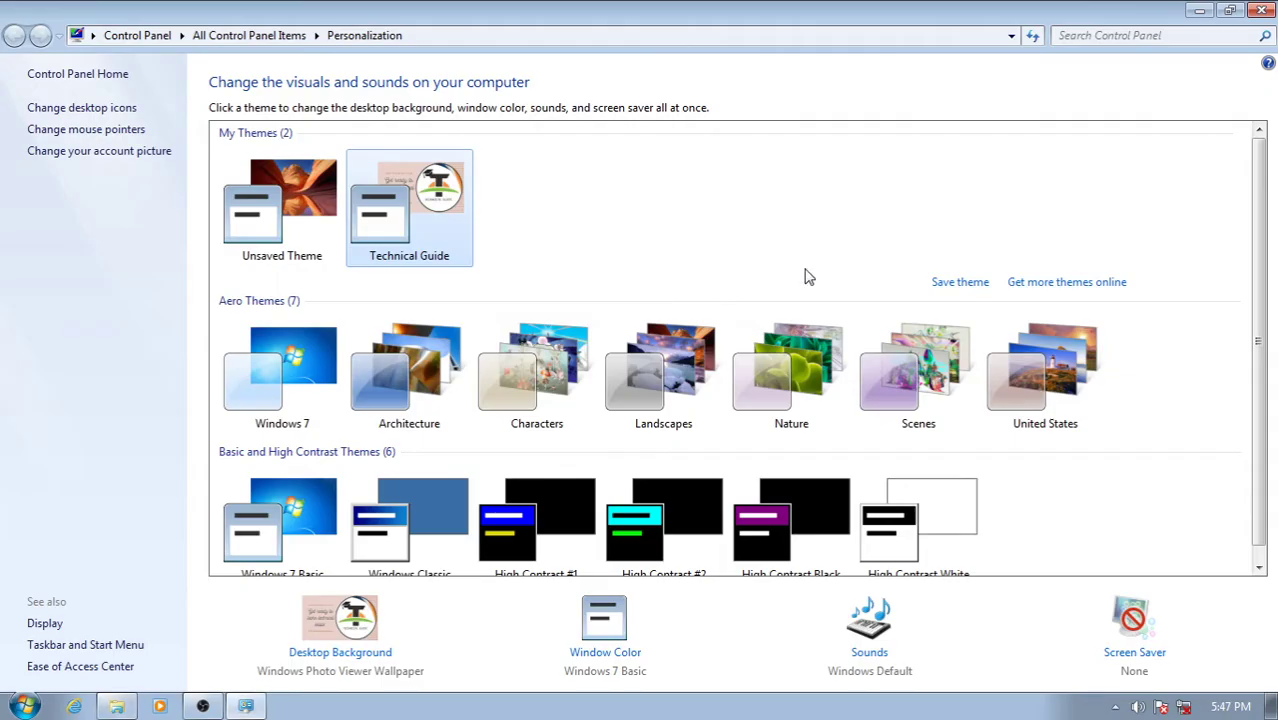
{"action": "left_click", "coordinate": [1199, 10]}
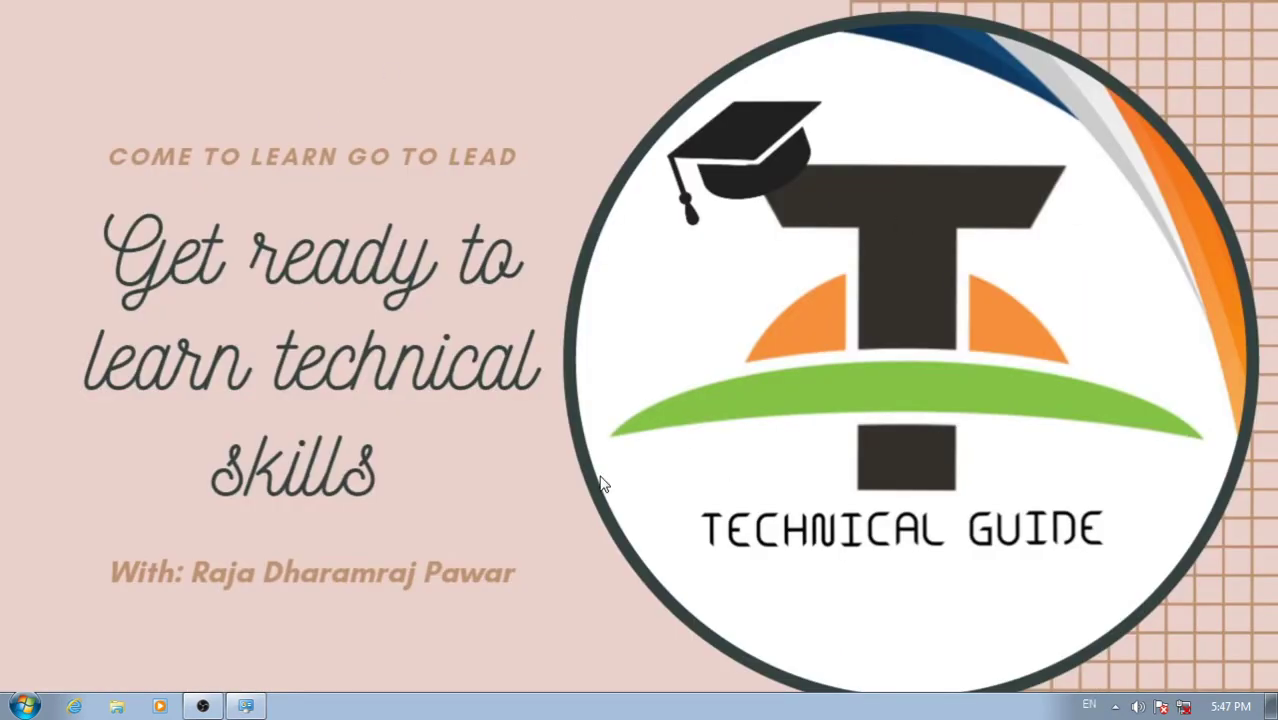
{"action": "key", "text": "alt+Tab"}
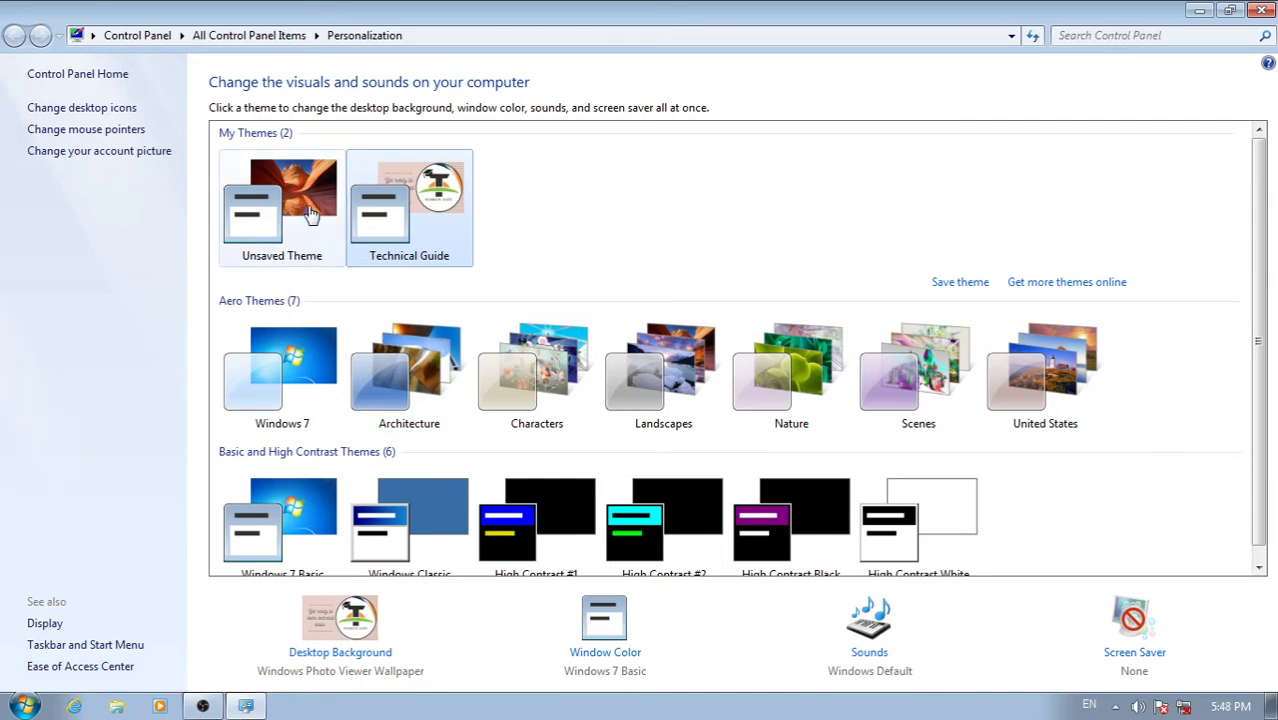
Apply the unsaved canyon theme, save it under the name "Land", and view it on the desktop
{"action": "left_click", "coordinate": [284, 255]}
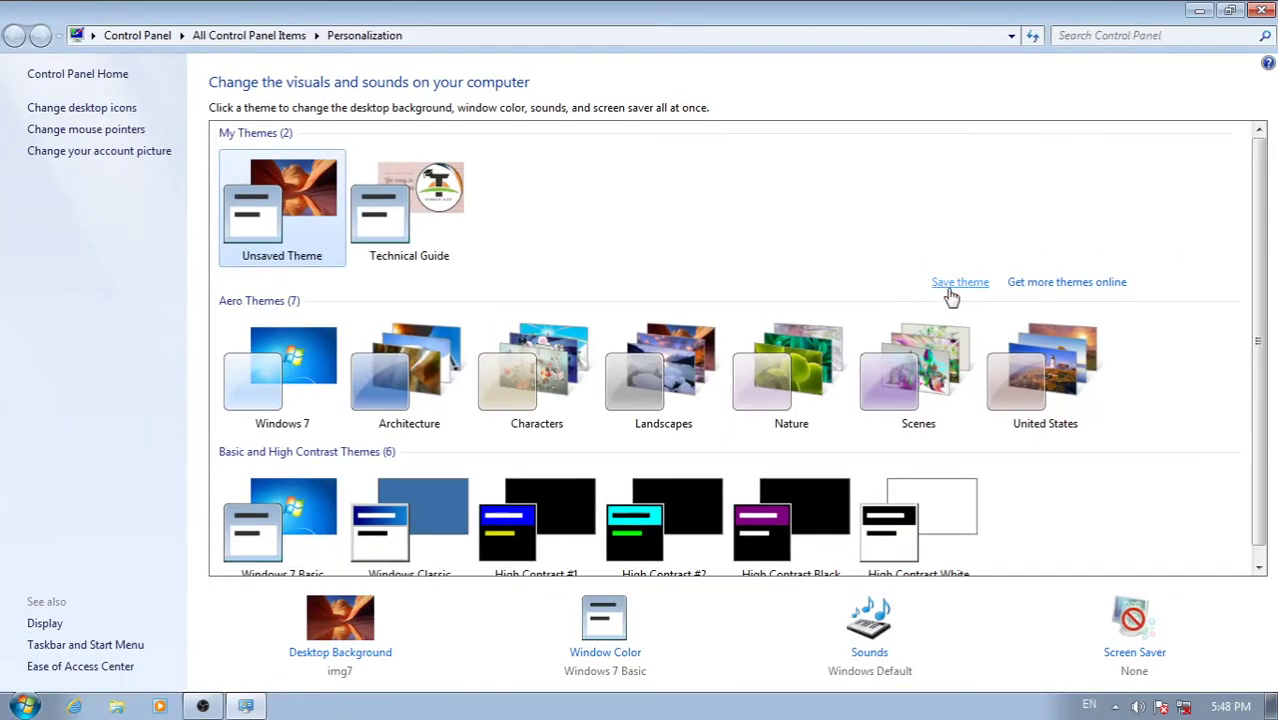
{"action": "left_click", "coordinate": [970, 275]}
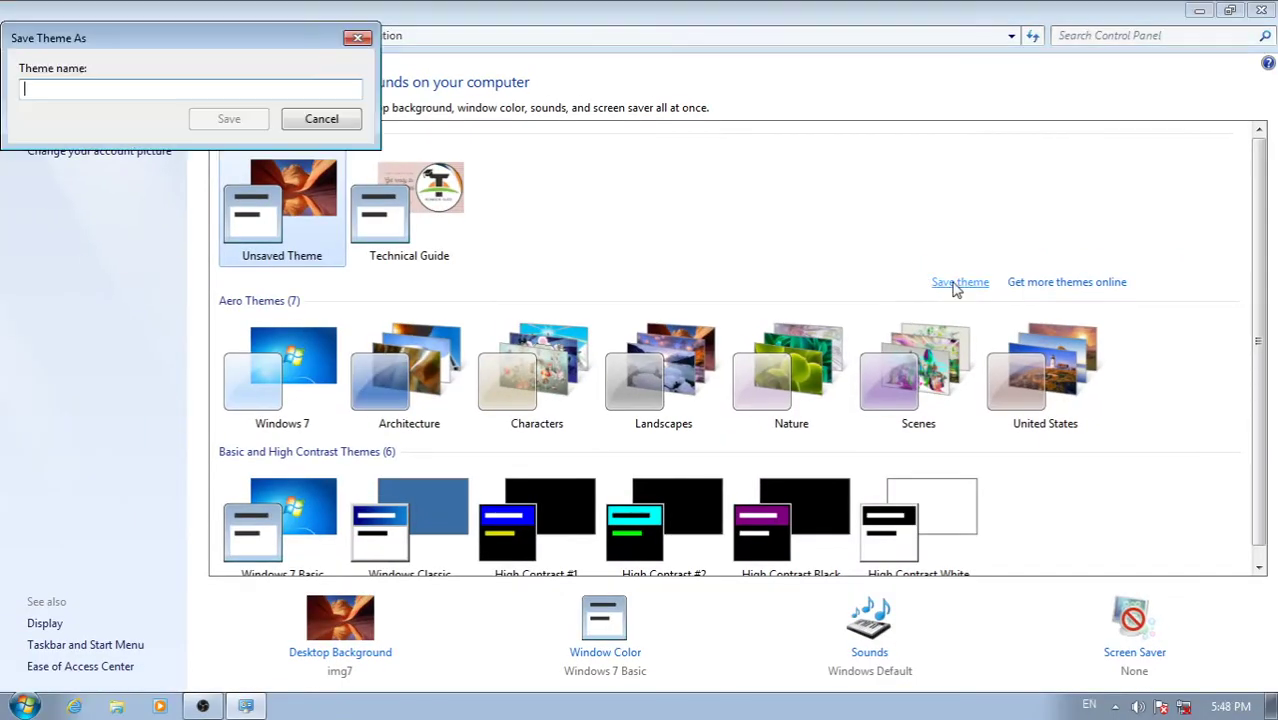
{"action": "left_click_drag", "start_coordinate": [177, 45], "coordinate": [740, 113]}
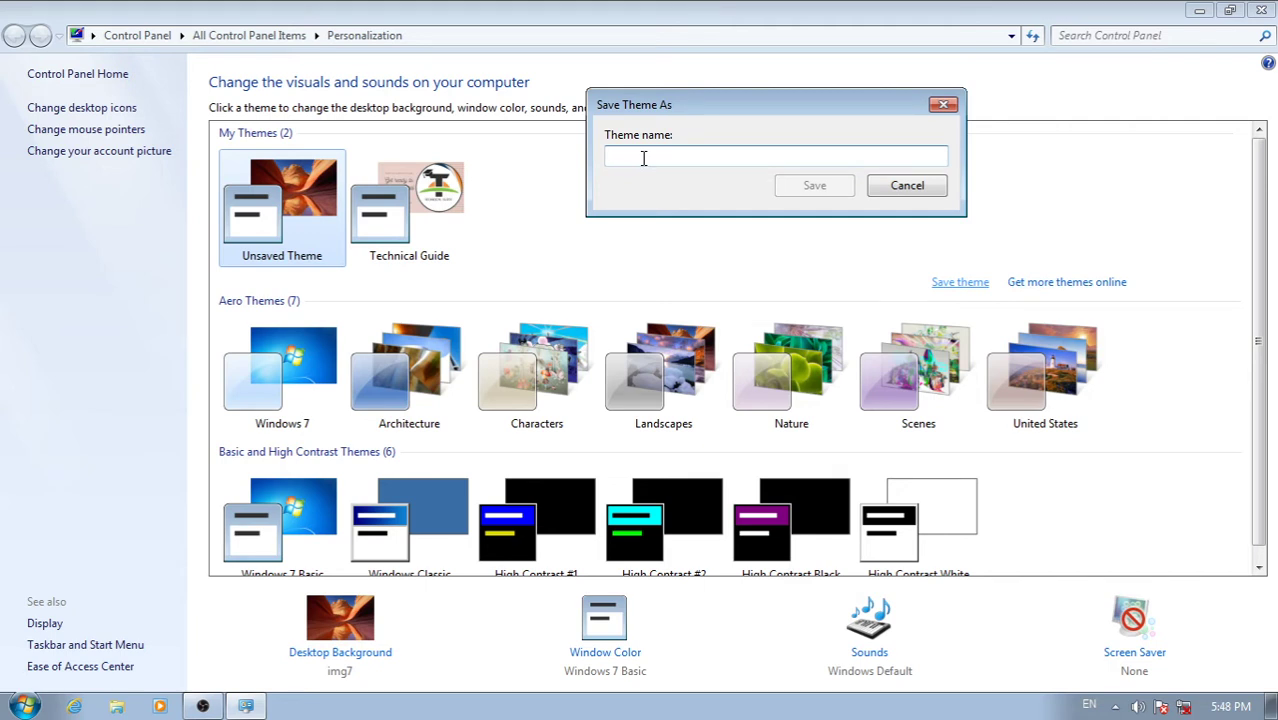
{"action": "type", "text": "Land"}
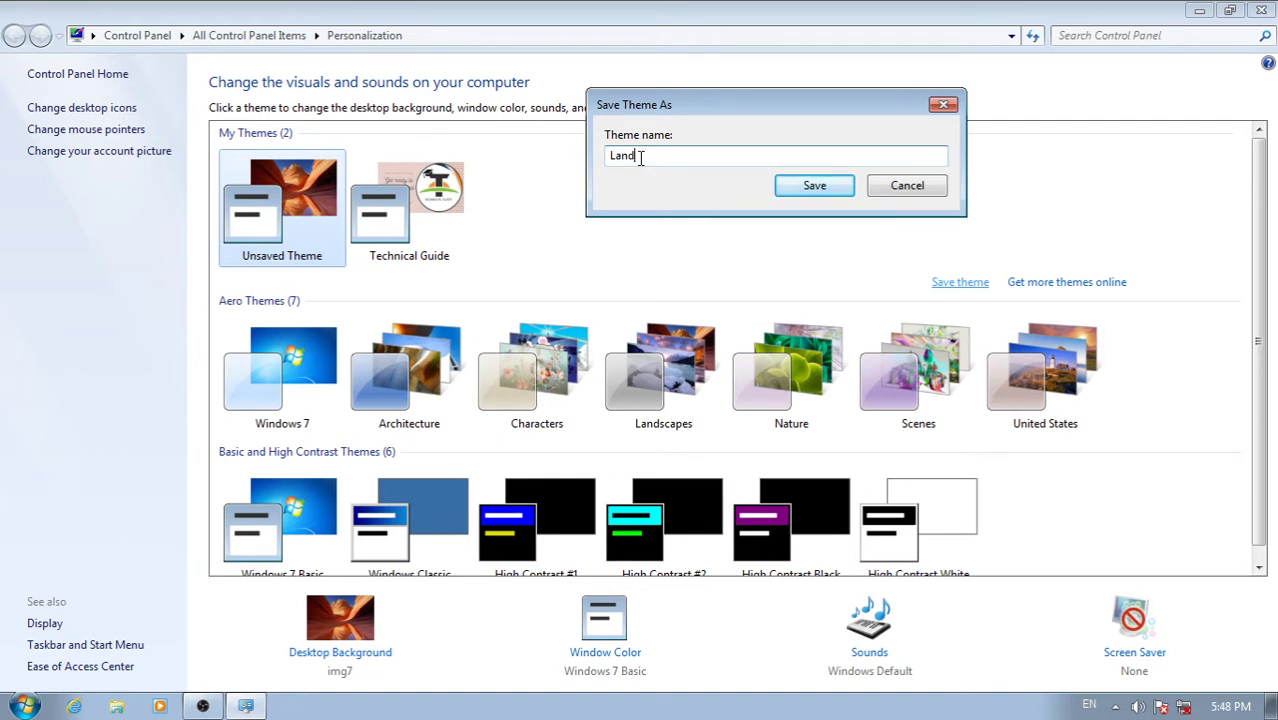
{"action": "left_click", "coordinate": [814, 186]}
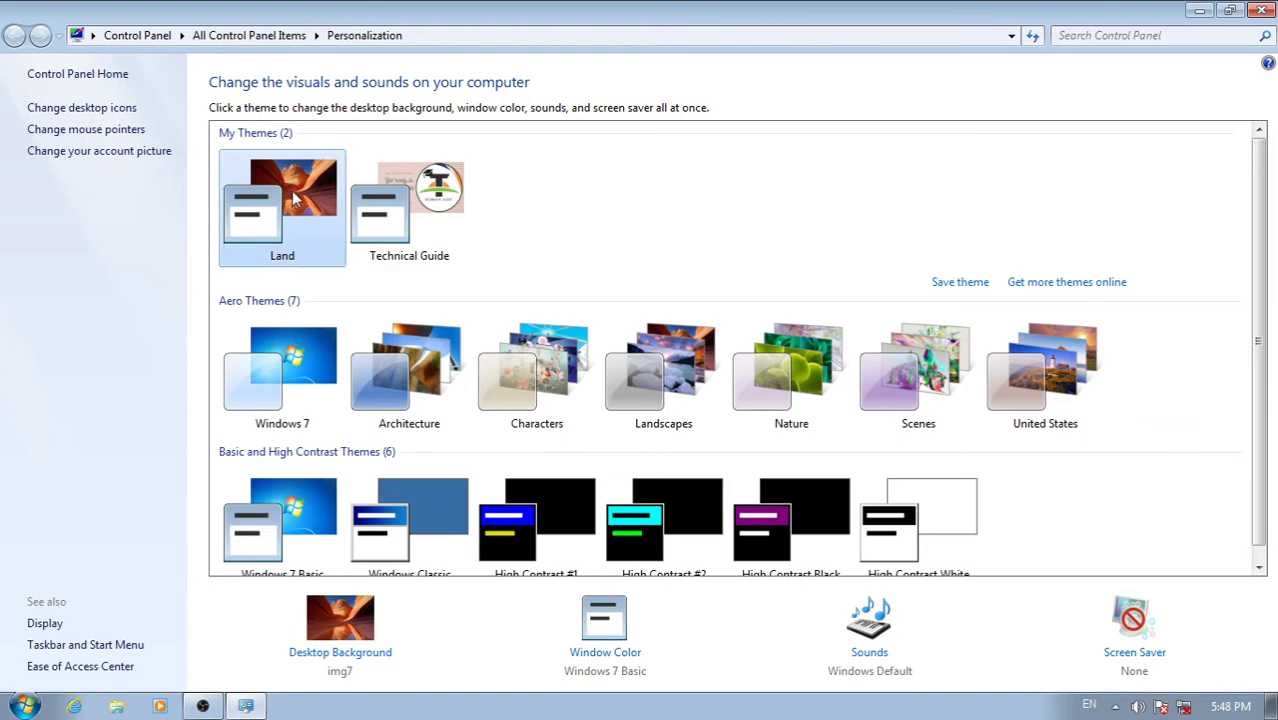
{"action": "left_click", "coordinate": [1199, 10]}
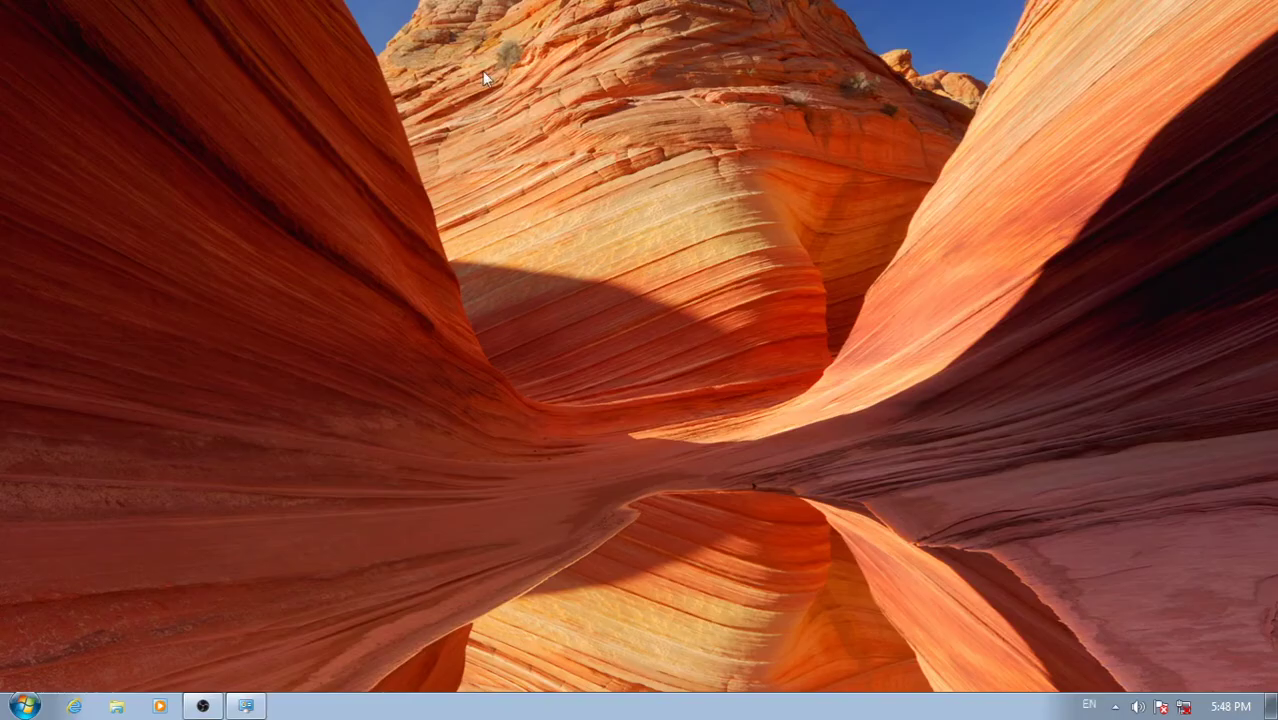
{"action": "left_click", "coordinate": [245, 706]}
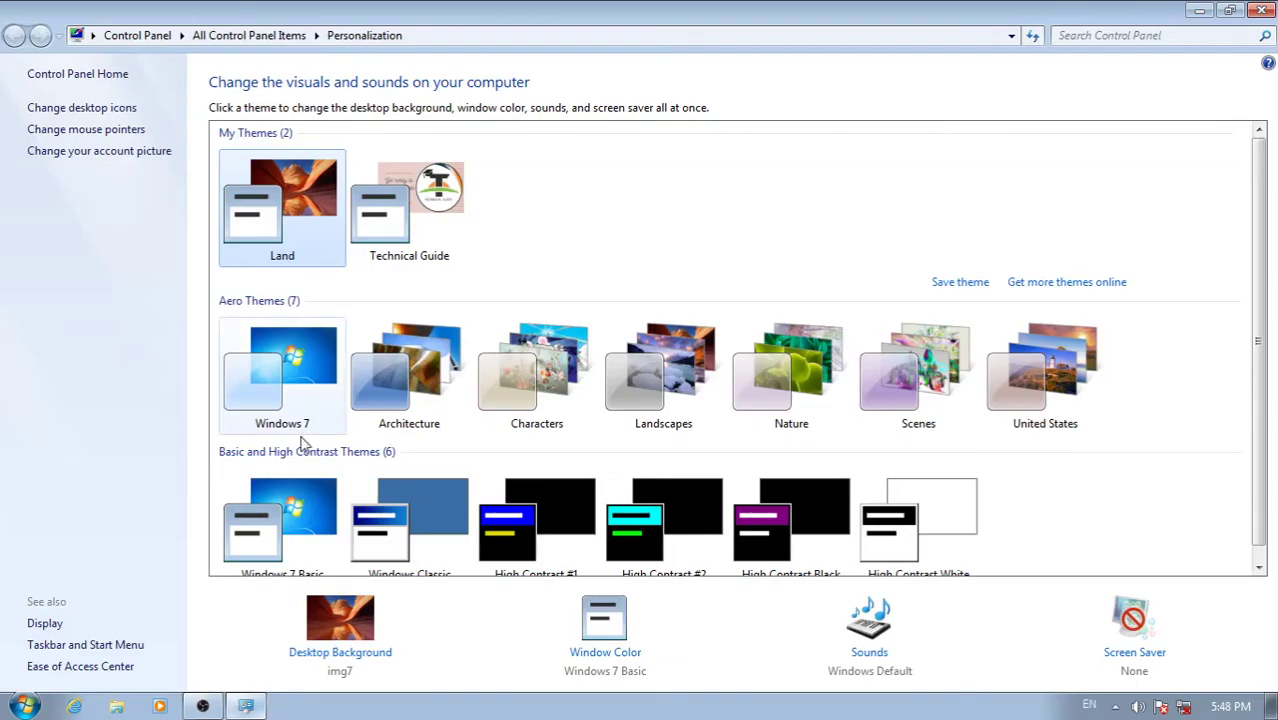
In the desktop background settings, set the picture location to My Pictures and preview the background on the desktop
{"action": "scroll", "coordinate": [300, 442], "scroll_direction": "down", "scroll_amount": 1}
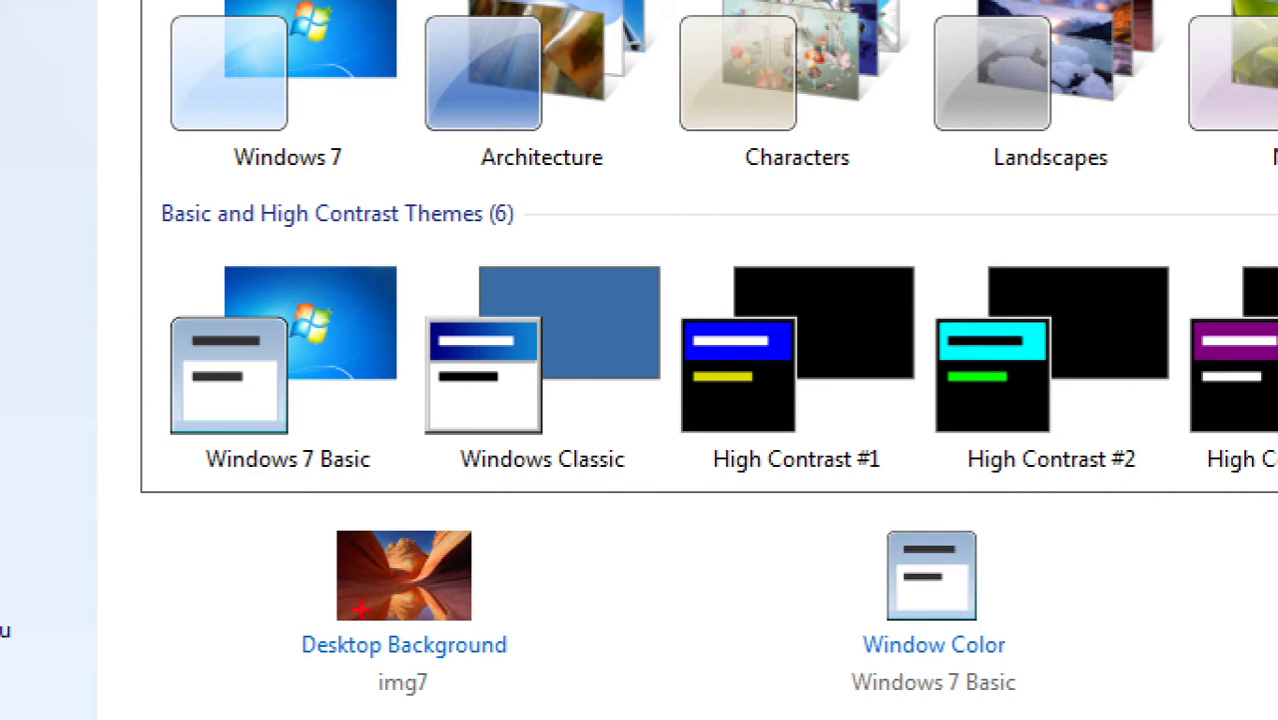
{"action": "left_click_drag", "start_coordinate": [282, 511], "coordinate": [513, 685]}
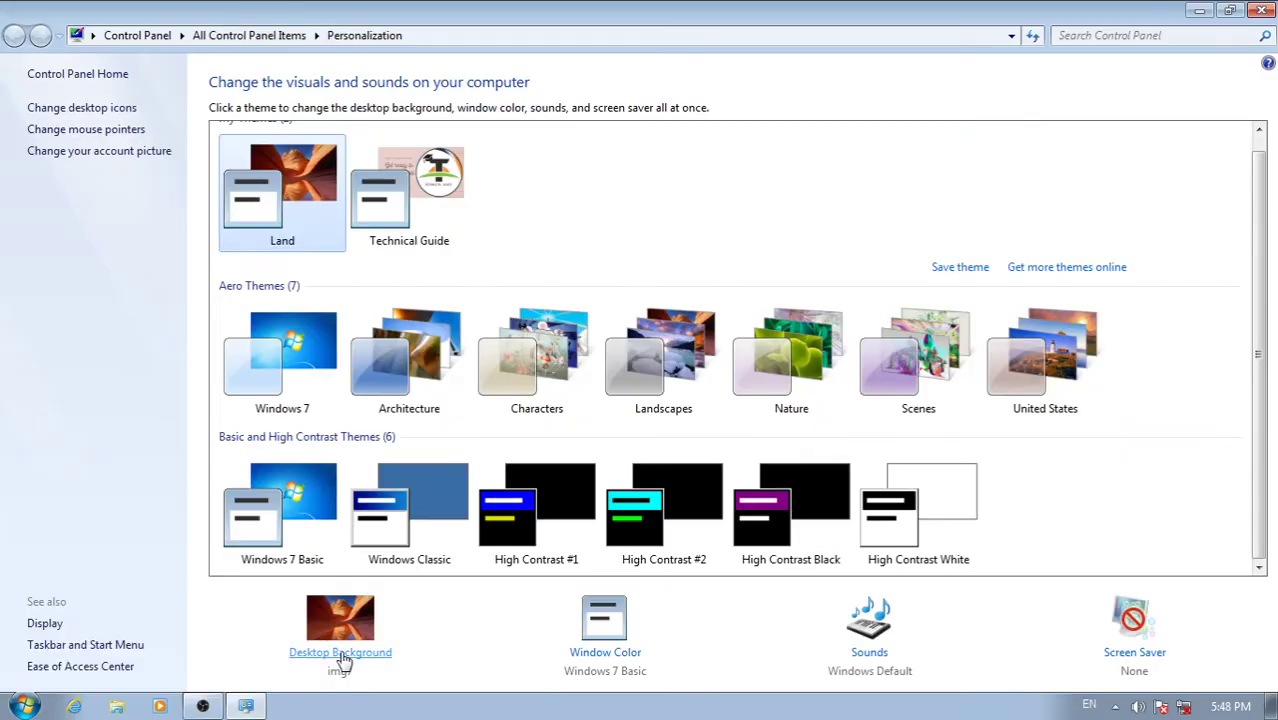
{"action": "left_click", "coordinate": [400, 646]}
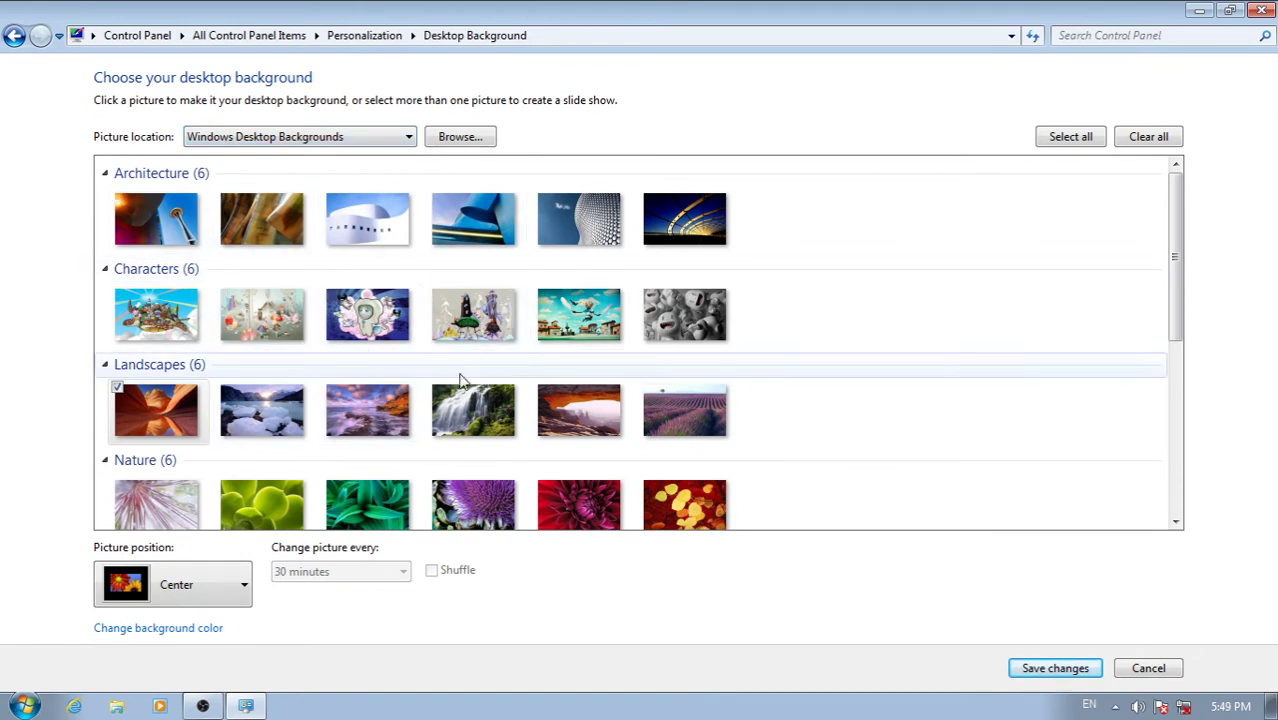
{"action": "left_click", "coordinate": [388, 137]}
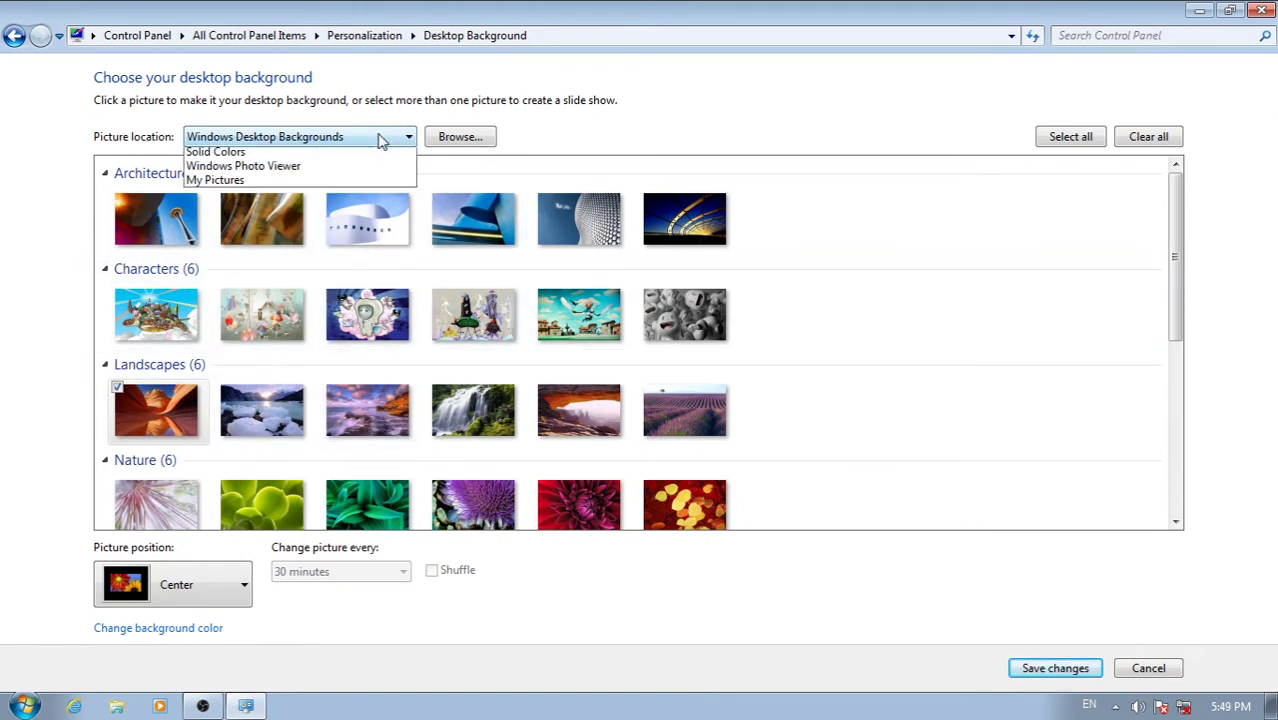
{"action": "left_click", "coordinate": [240, 224]}
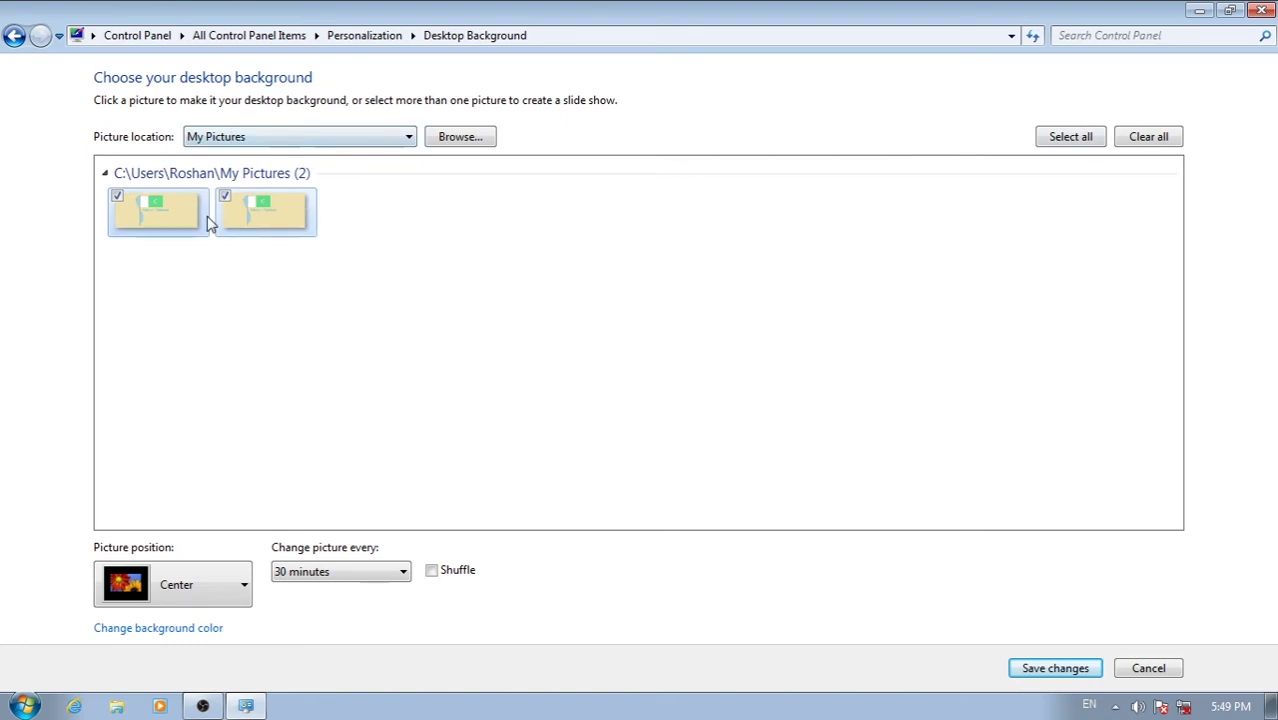
{"action": "left_click", "coordinate": [1200, 10]}
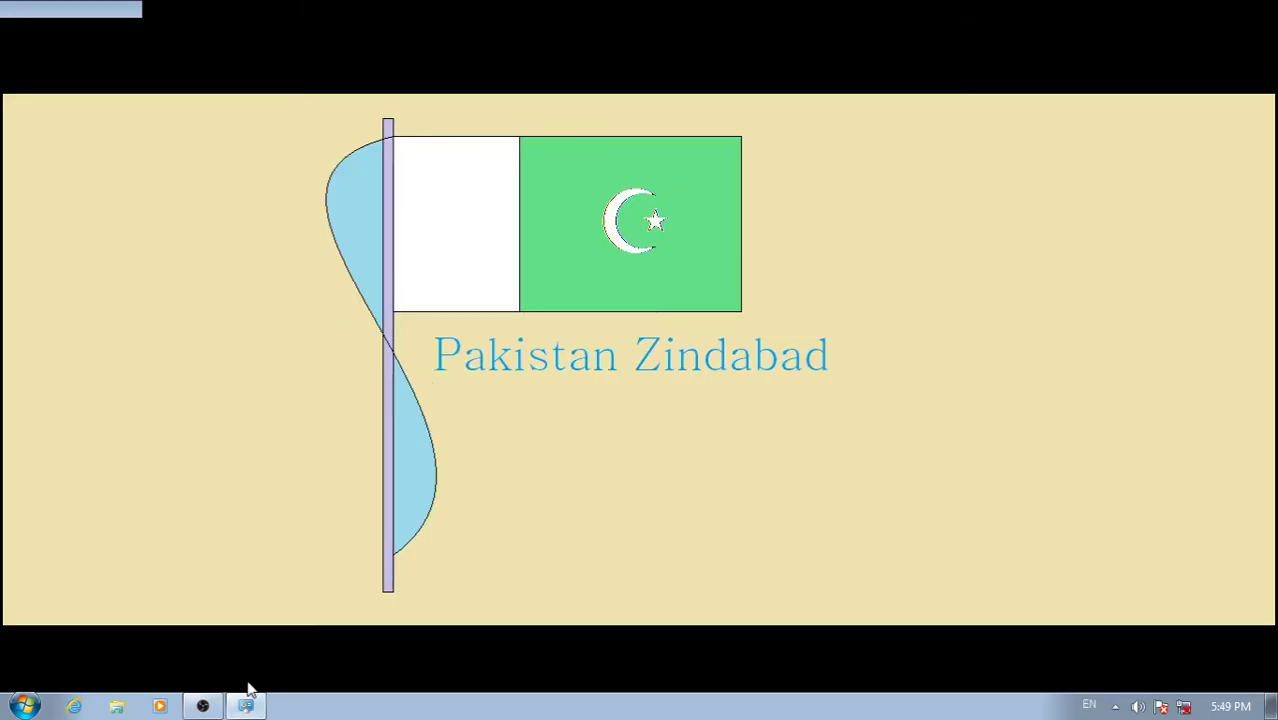
{"action": "left_click", "coordinate": [247, 700]}
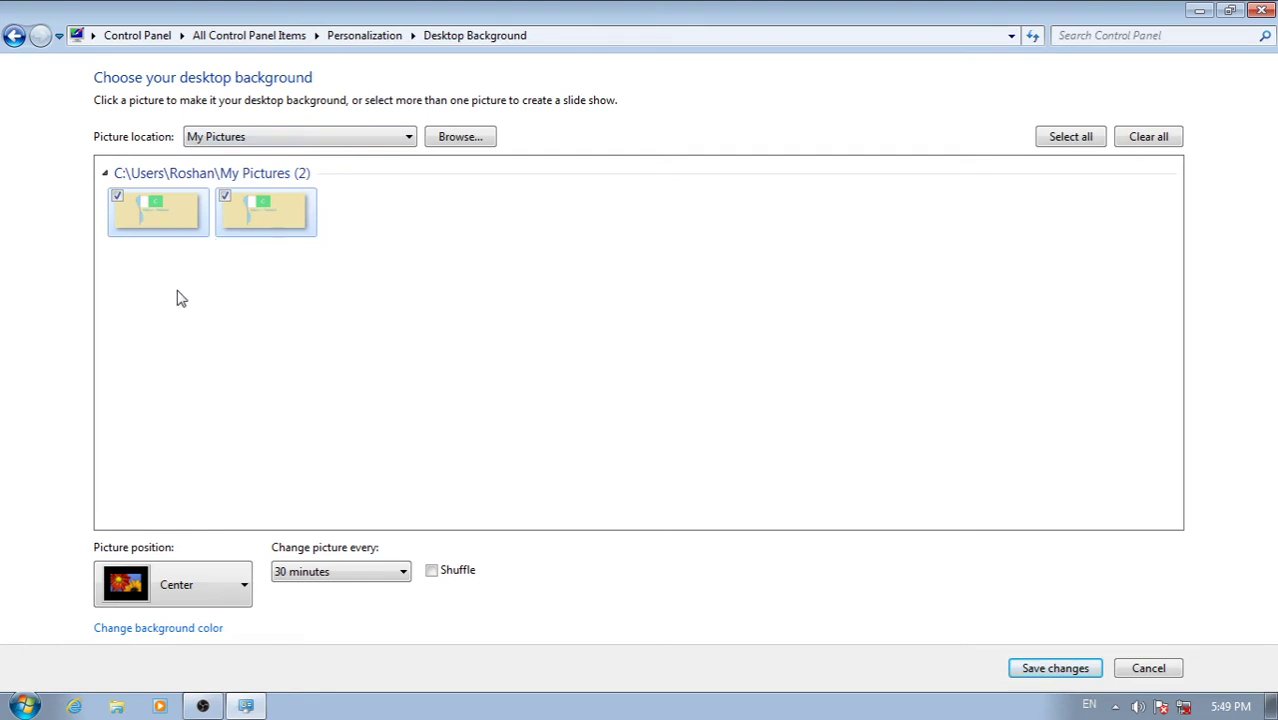
Browse to the My Pictures folder inside the user's folder and choose it as the background picture source
{"action": "left_click", "coordinate": [452, 145]}
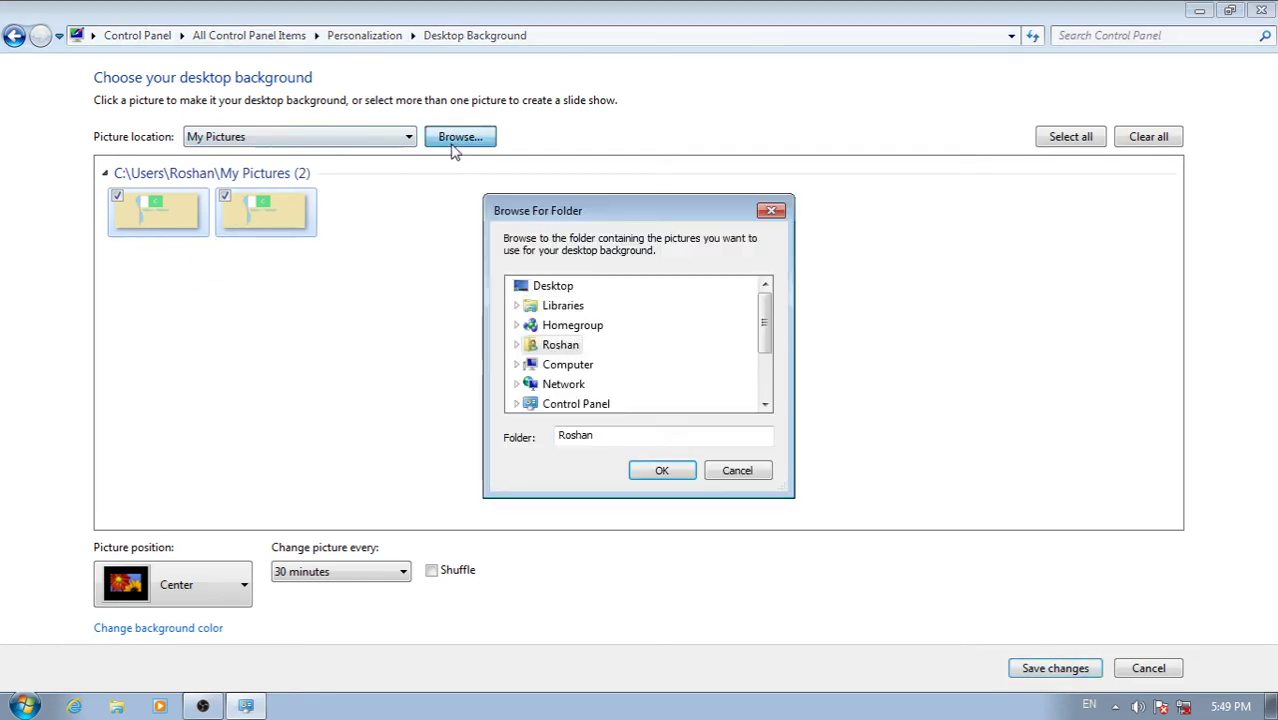
{"action": "double_click", "coordinate": [563, 350]}
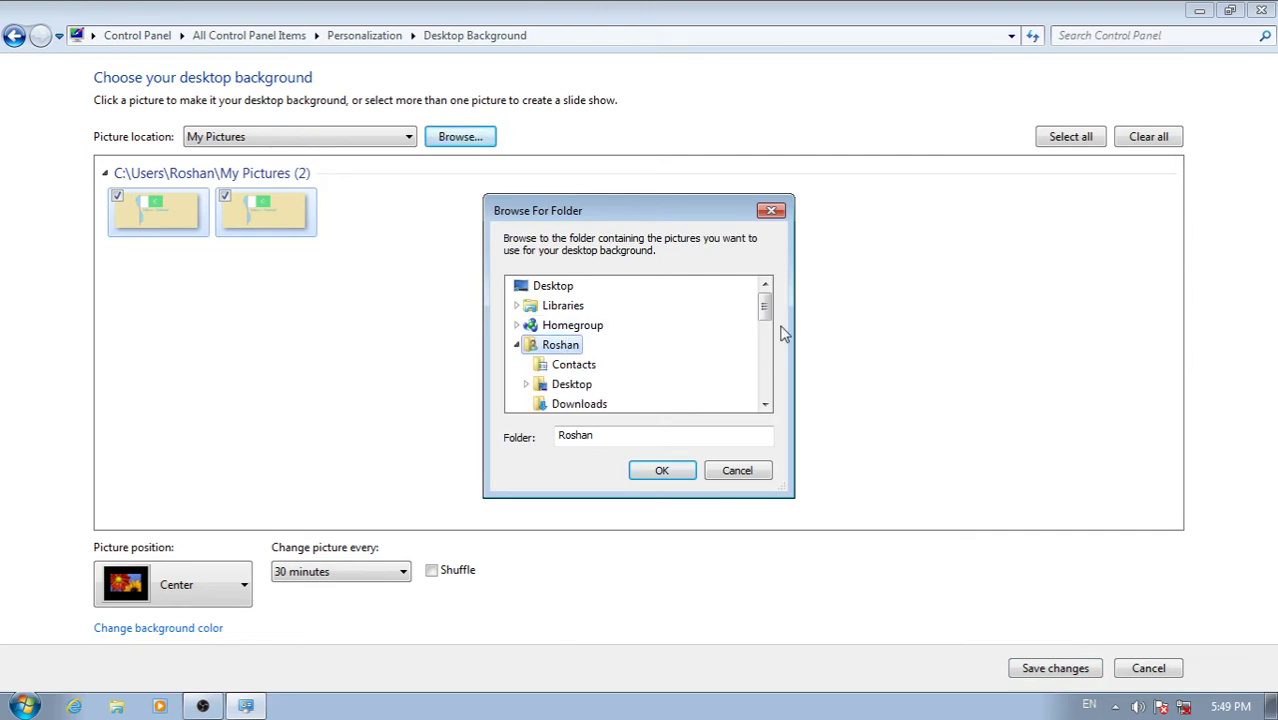
{"action": "left_click_drag", "start_coordinate": [765, 310], "coordinate": [767, 336]}
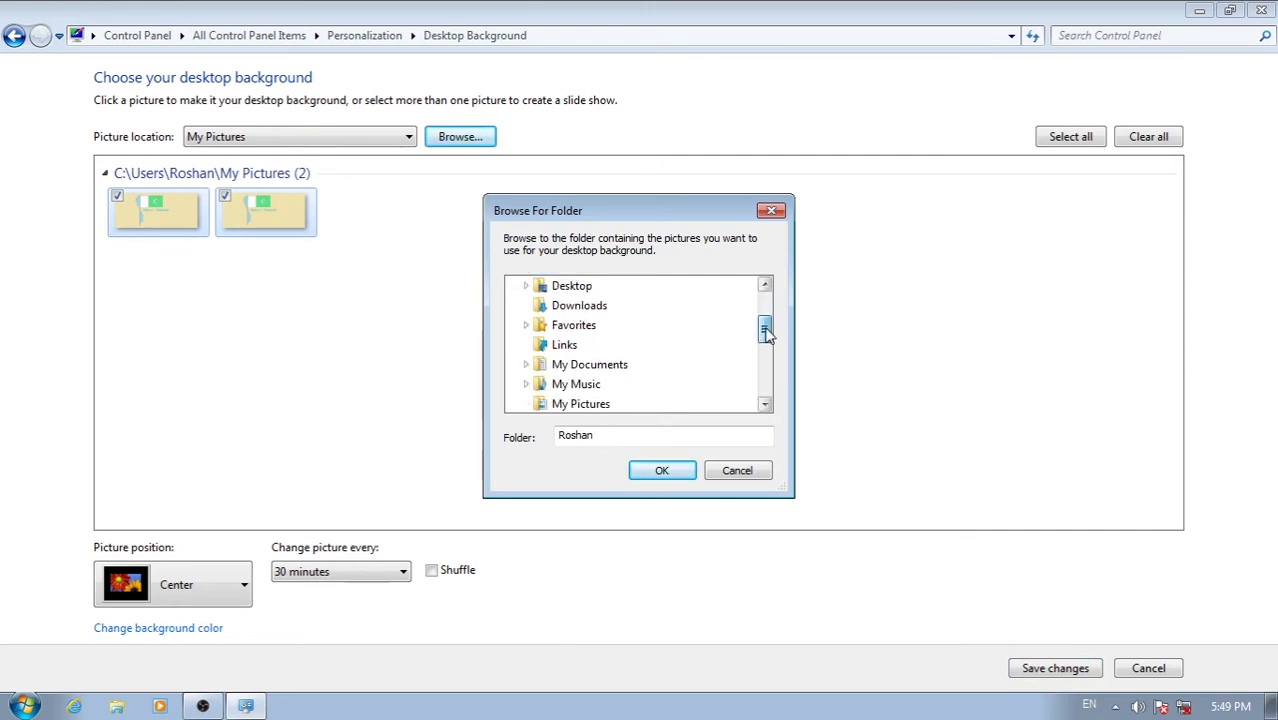
{"action": "left_click", "coordinate": [586, 404]}
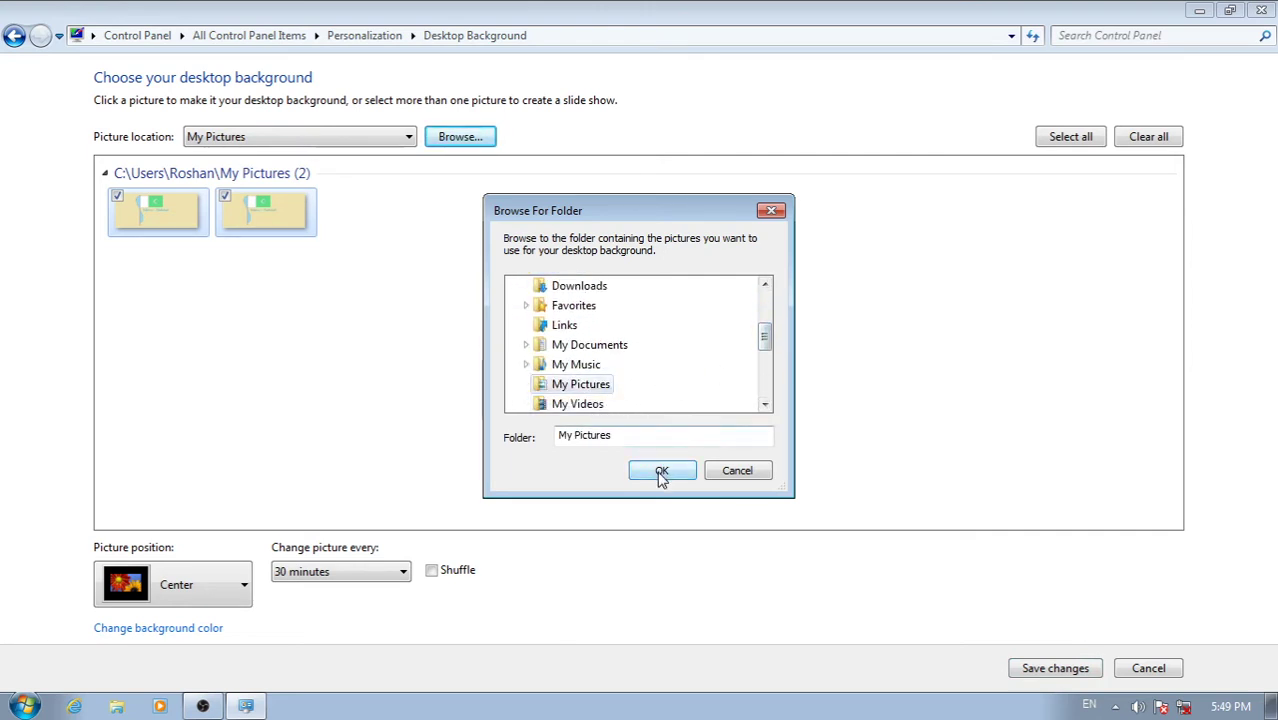
{"action": "left_click", "coordinate": [661, 474]}
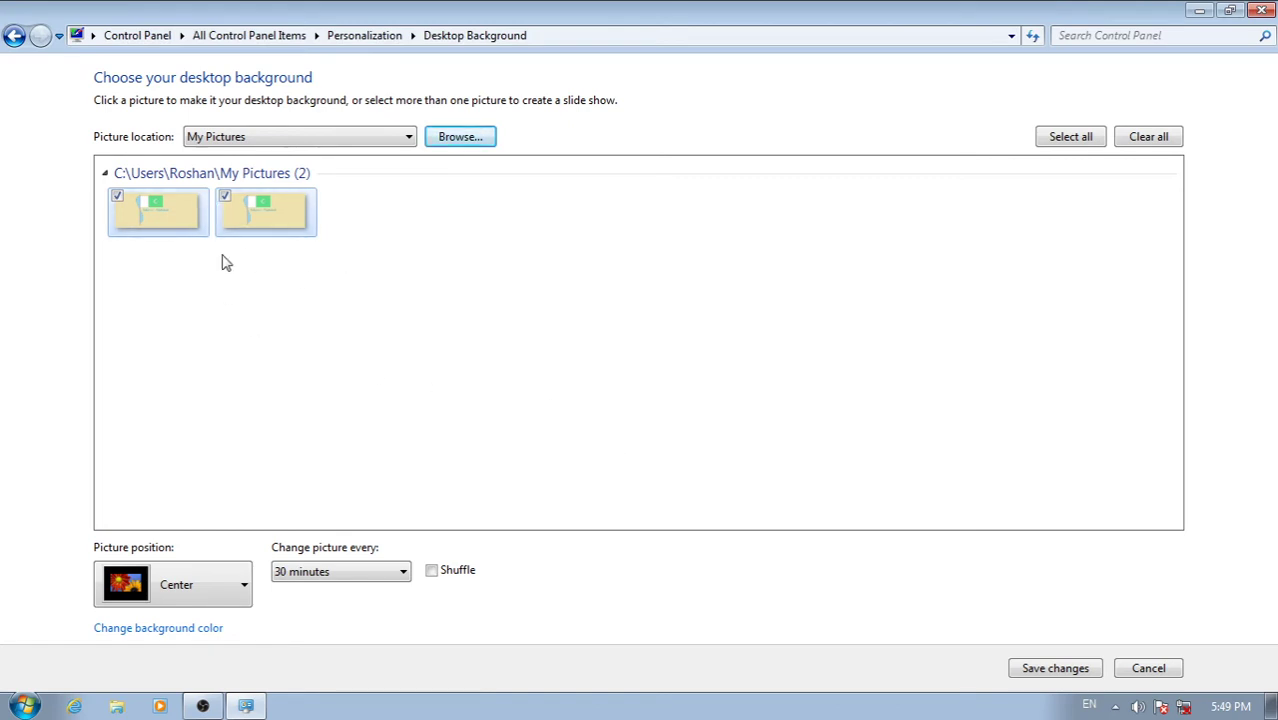
Switch the picture location to Windows Desktop Backgrounds, clear the whole picture selection, and check the desktop
{"action": "left_click", "coordinate": [314, 140]}
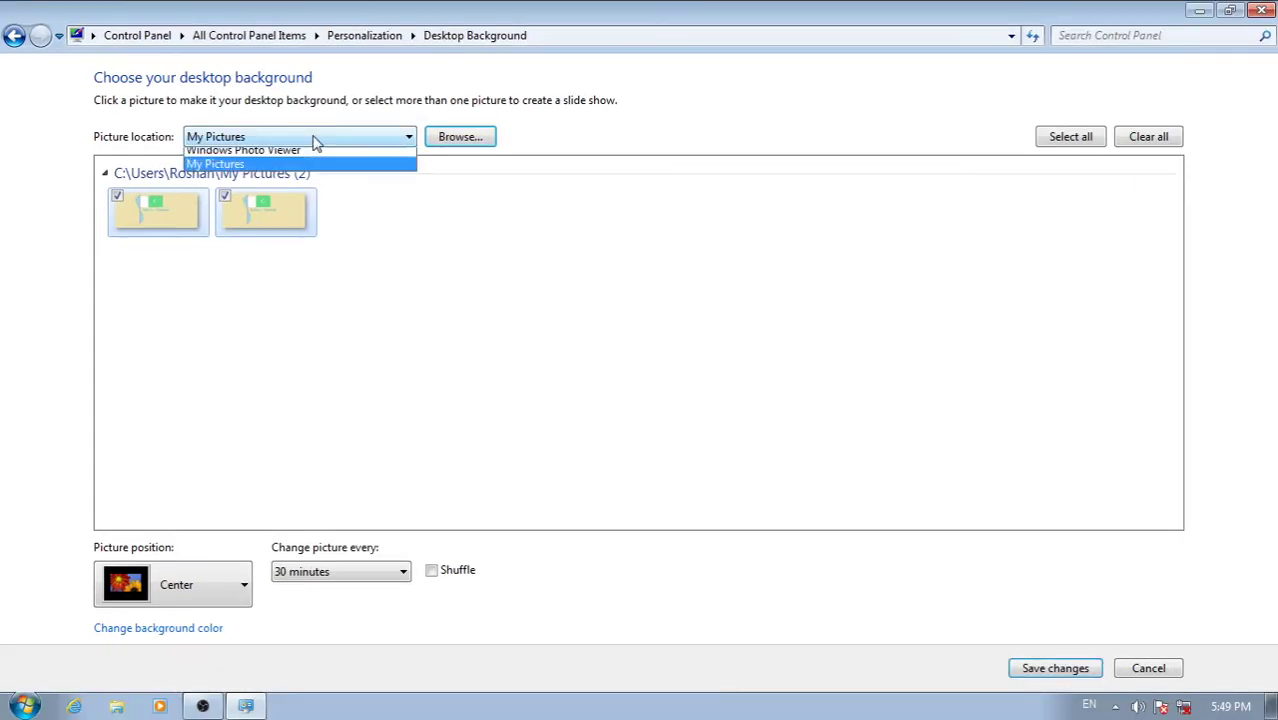
{"action": "left_click", "coordinate": [292, 158]}
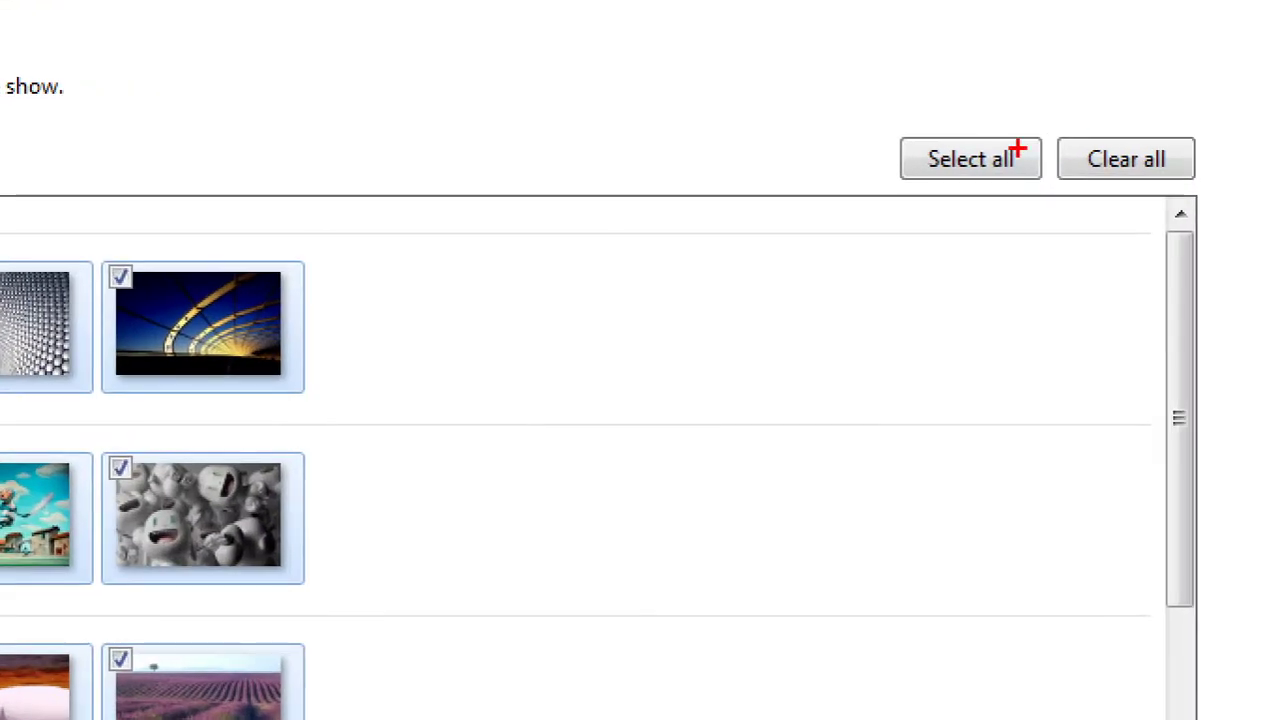
{"action": "mouse_move", "coordinate": [880, 106]}
{"action": "left_mouse_down"}
{"action": "mouse_move", "coordinate": [970, 177]}
{"action": "mouse_move", "coordinate": [1209, 203]}
{"action": "left_mouse_up"}
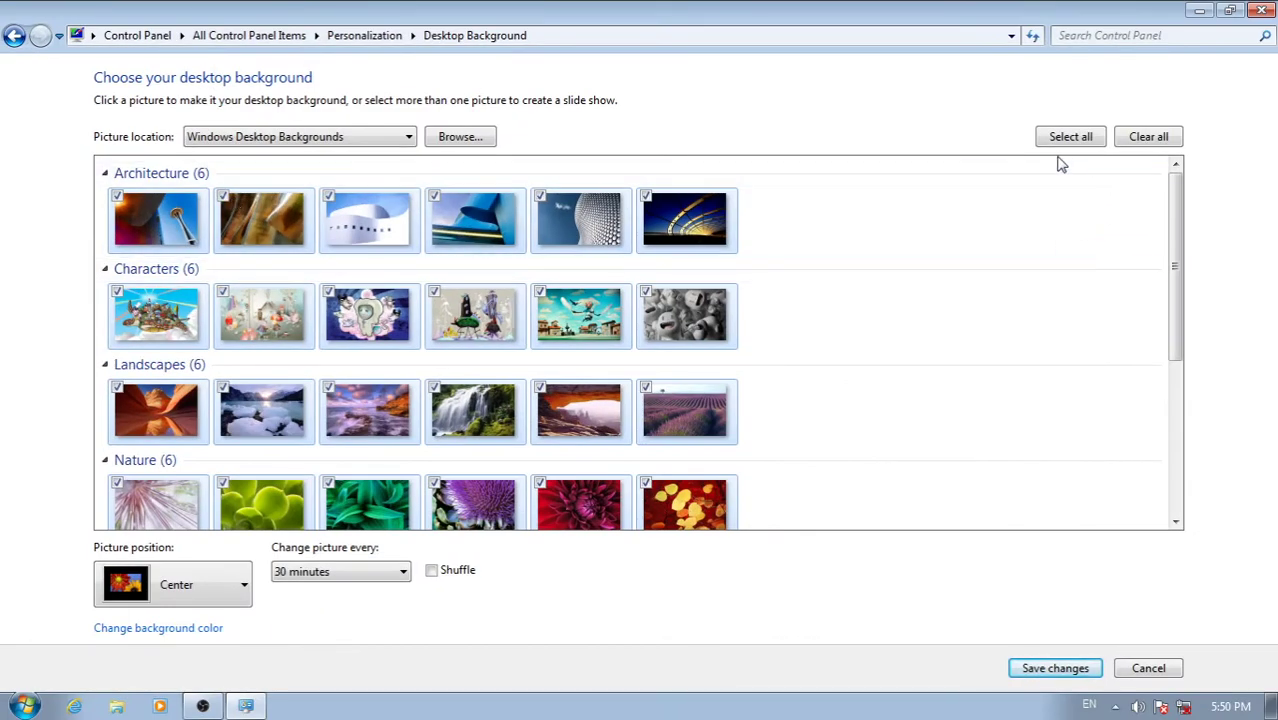
{"action": "left_click", "coordinate": [1147, 140]}
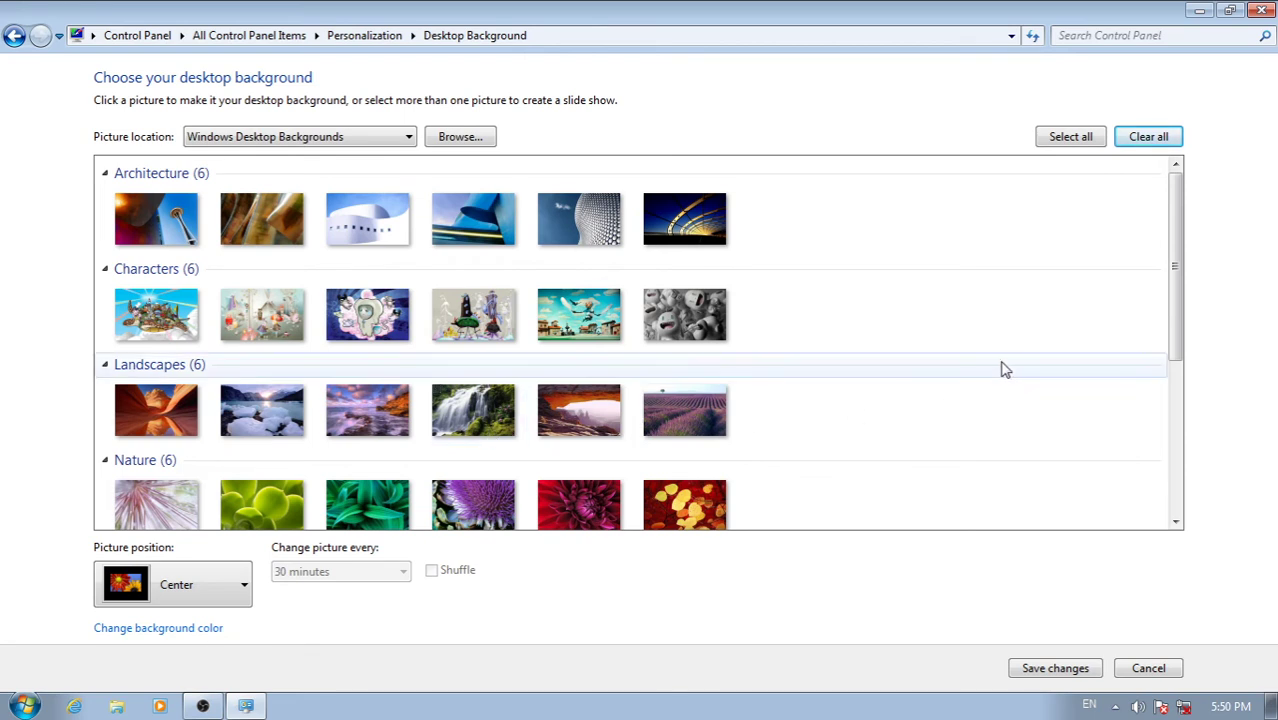
{"action": "left_click", "coordinate": [1199, 10]}
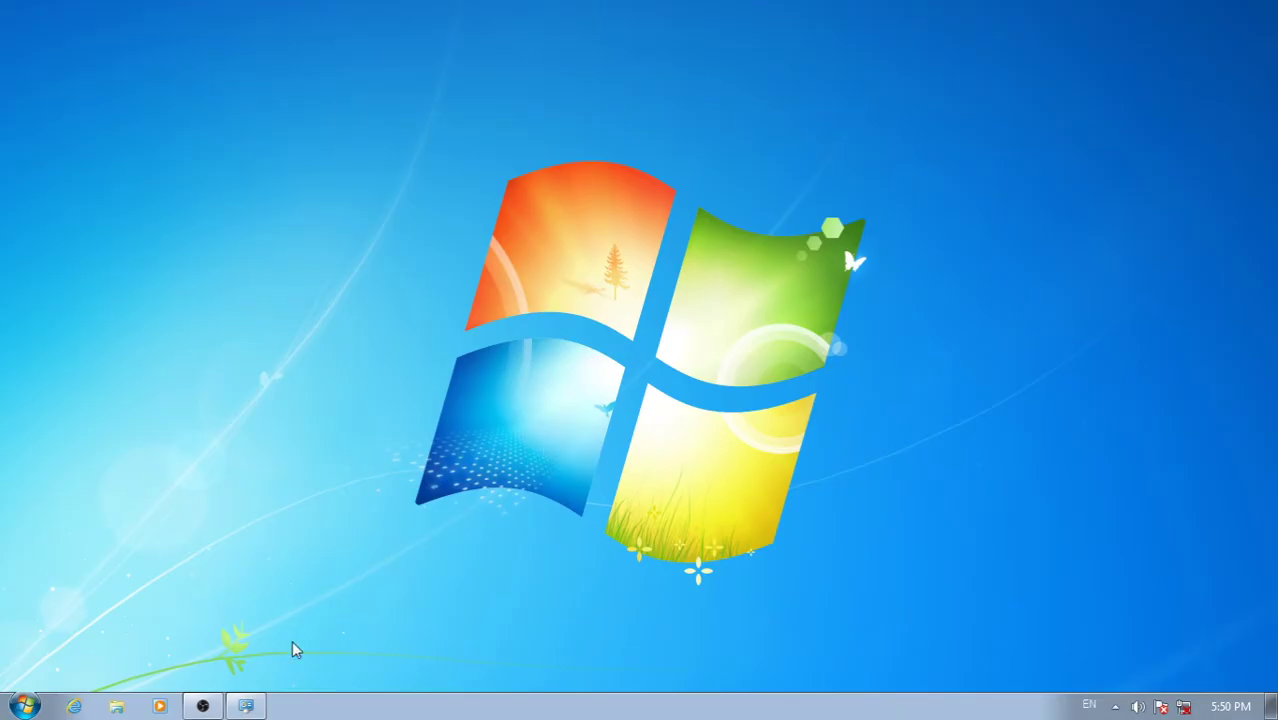
Choose only the first Architecture picture, the tower against blue sky, as the background and preview it on the desktop
{"action": "left_click", "coordinate": [245, 706]}
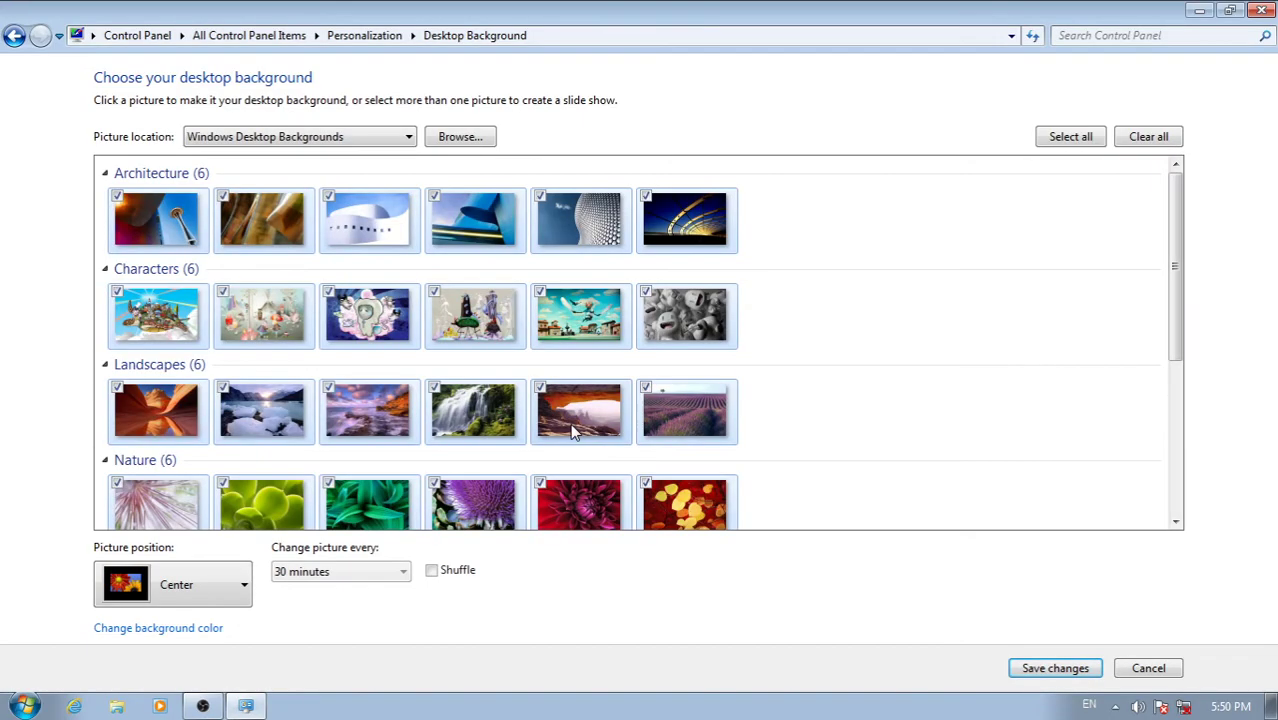
{"action": "left_click", "coordinate": [148, 242]}
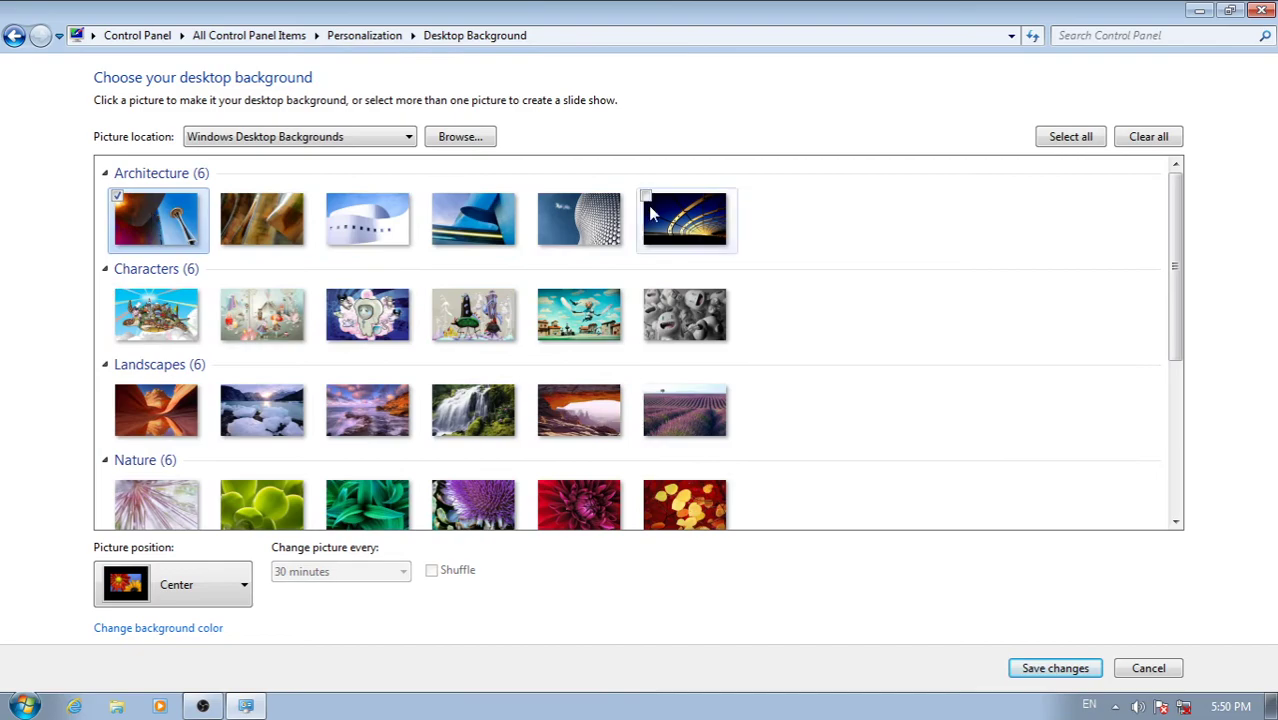
{"action": "left_click", "coordinate": [1199, 10]}
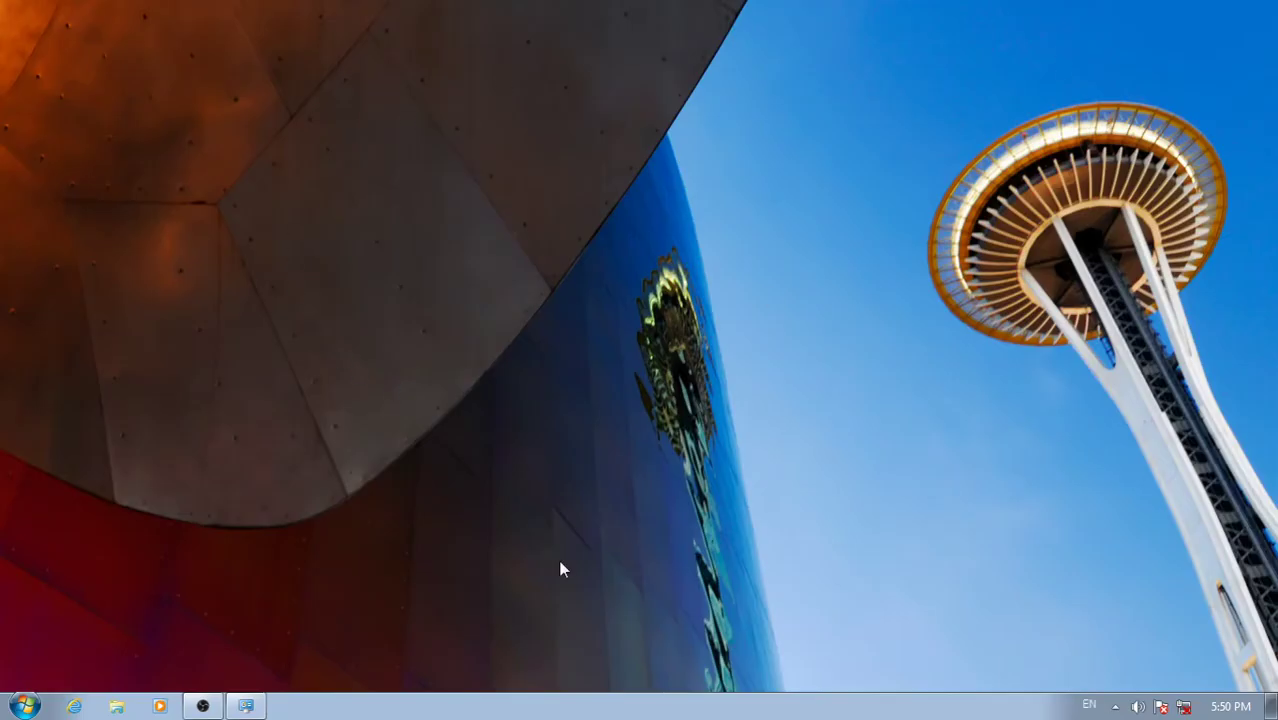
{"action": "left_click", "coordinate": [245, 706]}
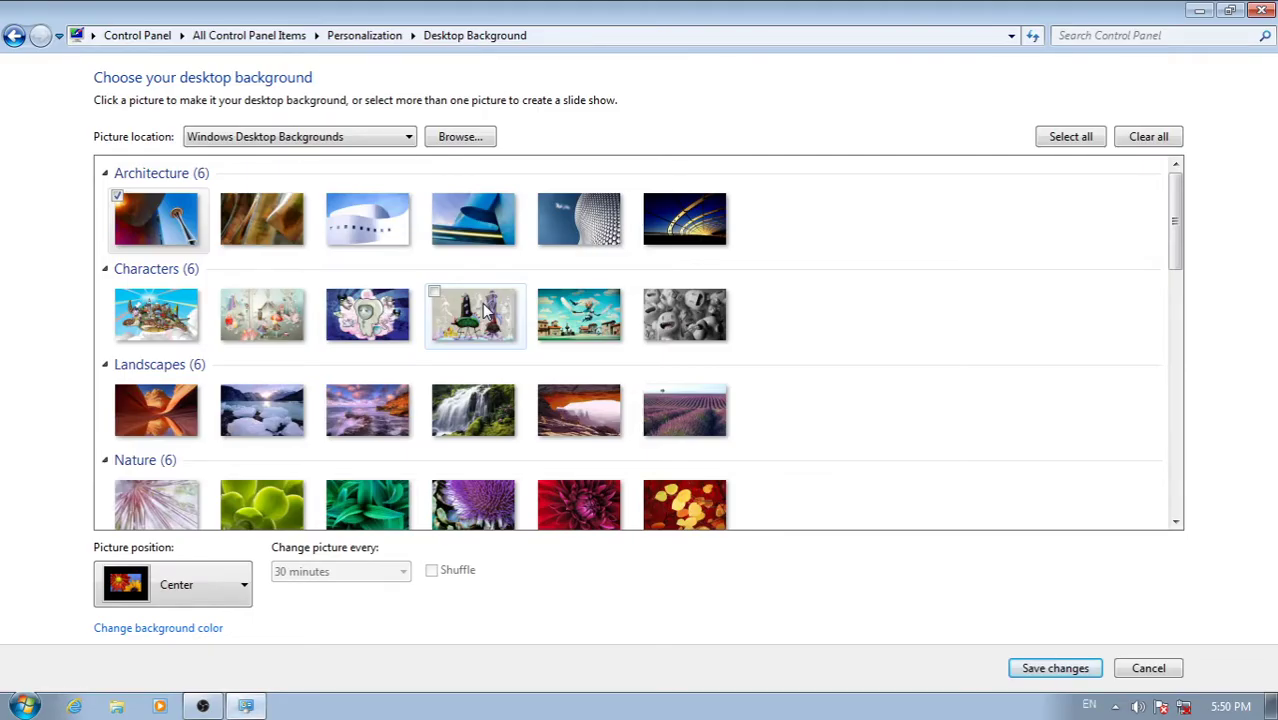
Select all the Windows Desktop Backgrounds pictures, clear the selection, and select them all again for a slide show
{"action": "left_click", "coordinate": [1069, 140]}
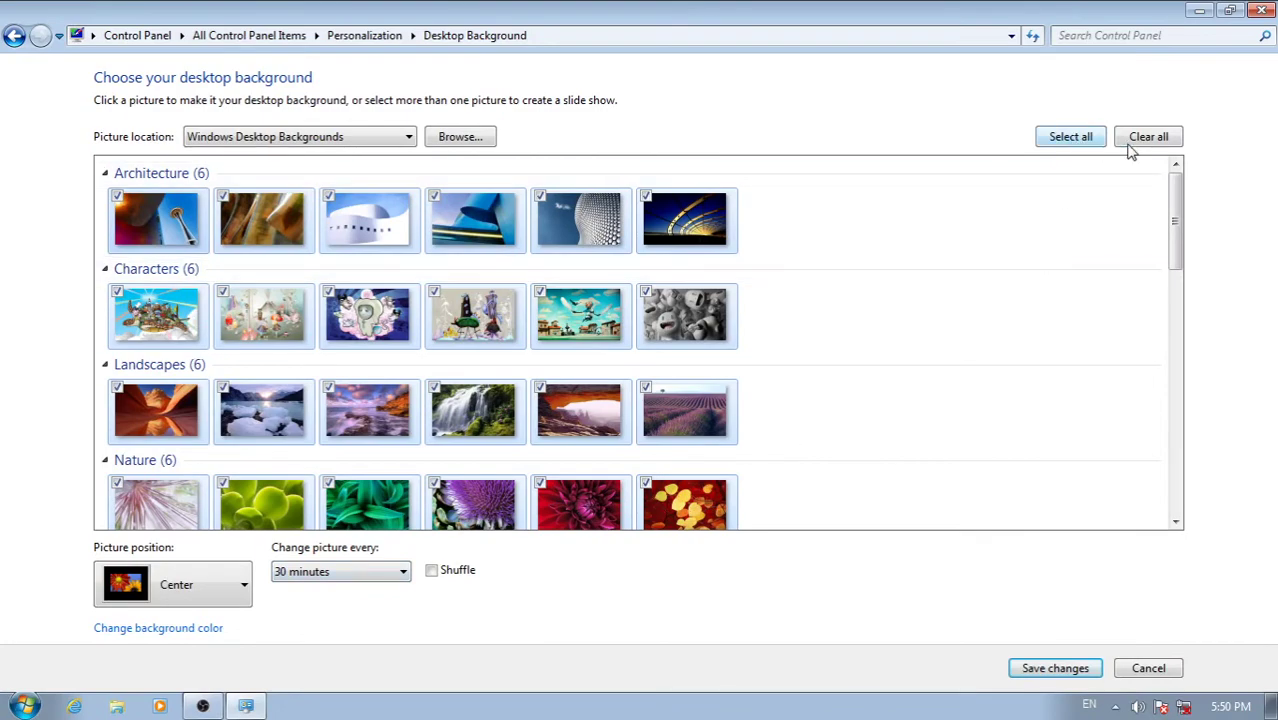
{"action": "left_click", "coordinate": [1146, 140]}
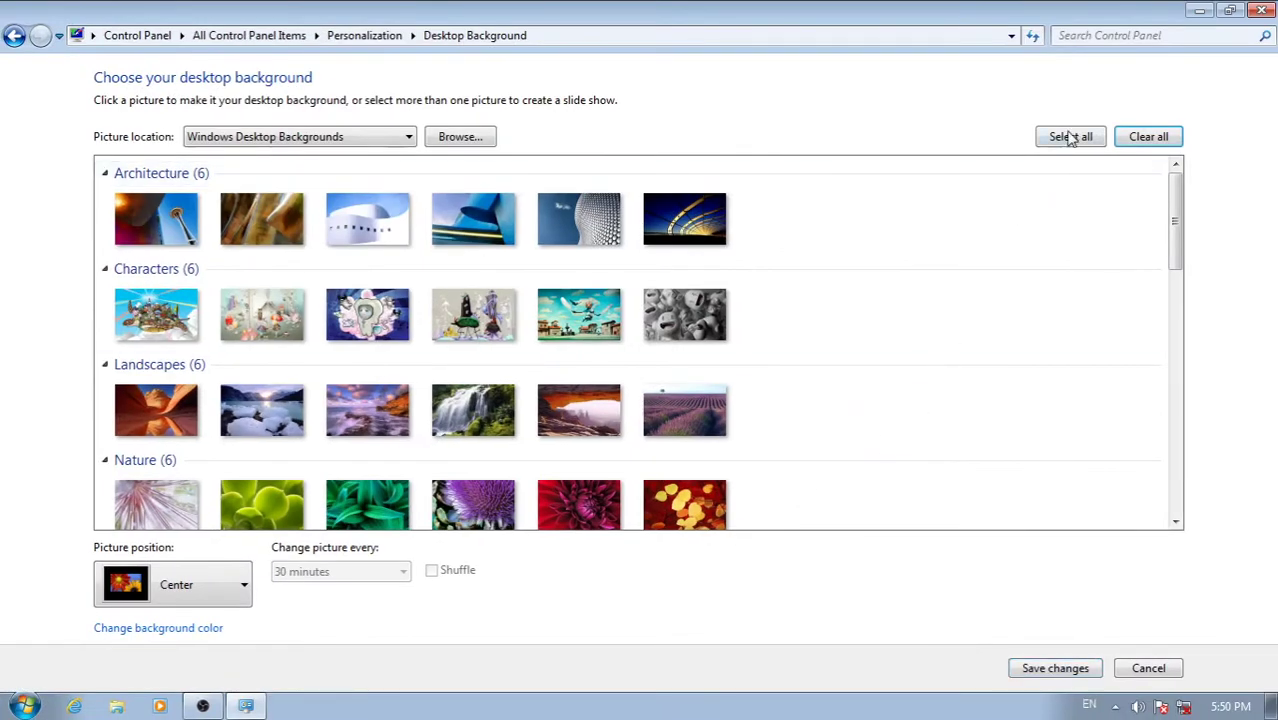
{"action": "left_click", "coordinate": [1070, 138]}
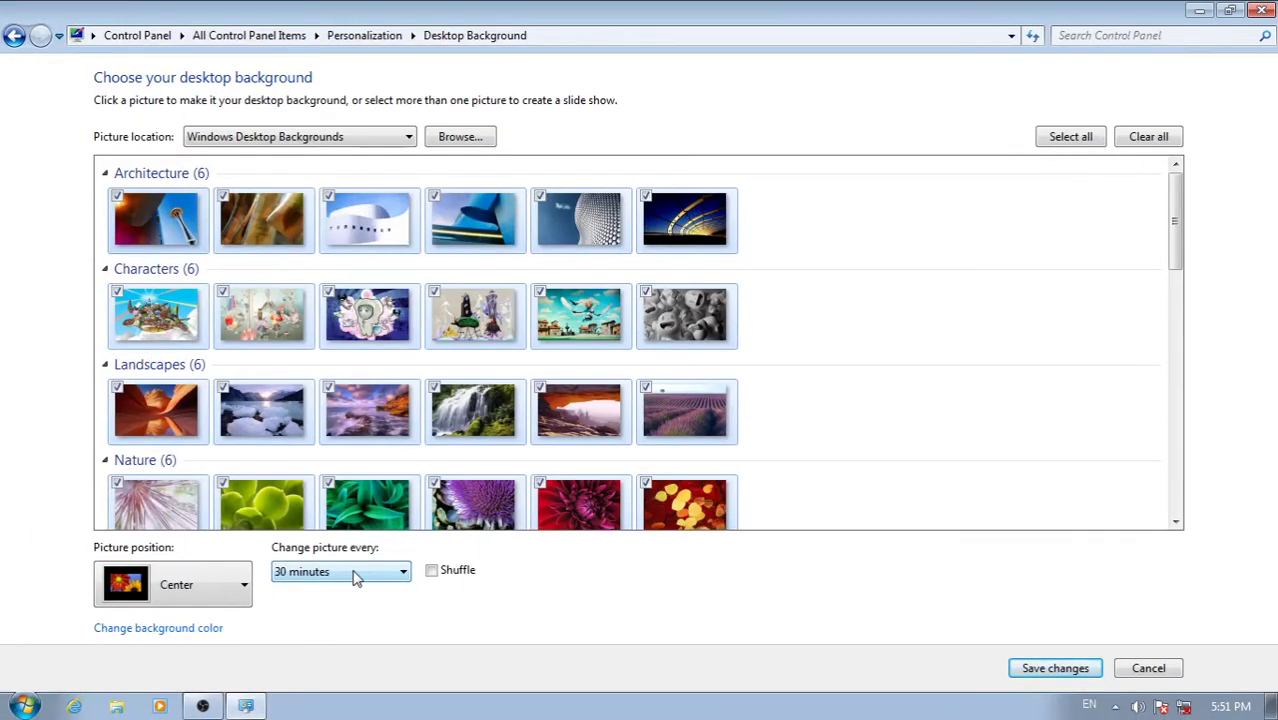
Set the background slide show to change the picture every 10 seconds and watch it on the desktop
{"action": "left_click", "coordinate": [355, 578]}
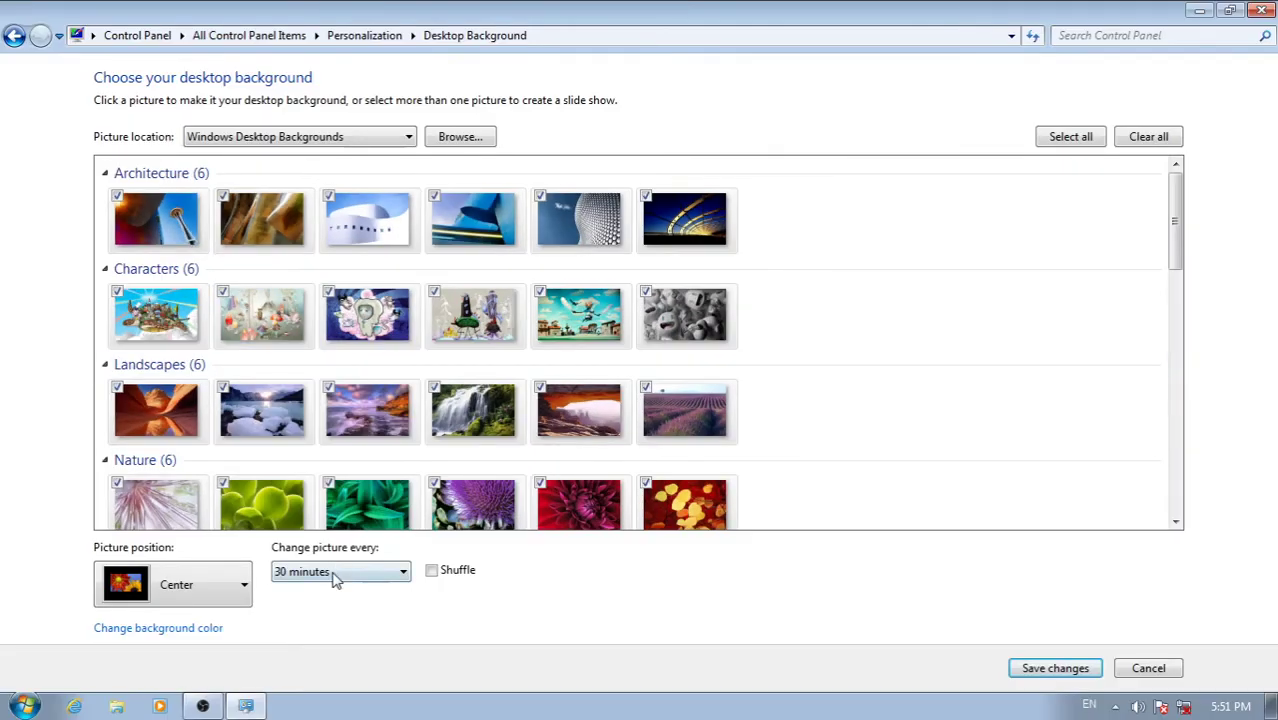
{"action": "left_click", "coordinate": [336, 574]}
{"action": "left_click", "coordinate": [301, 342]}
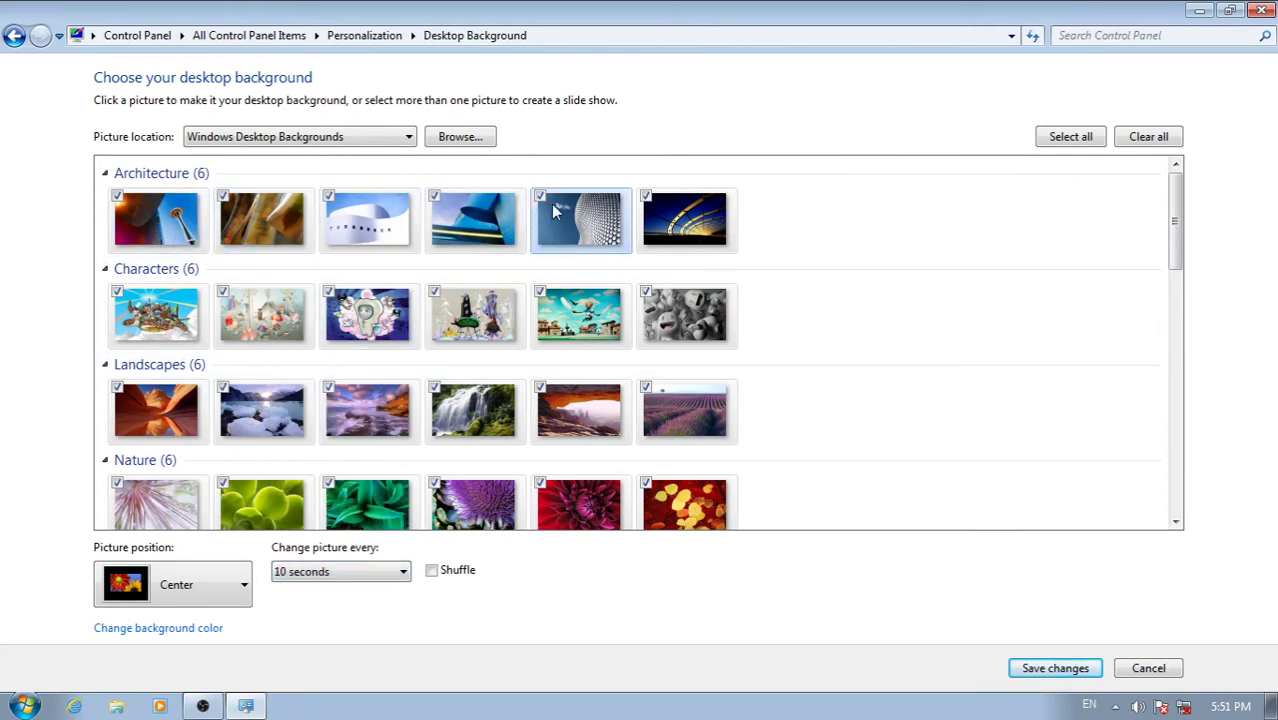
{"action": "left_click", "coordinate": [1208, 10]}
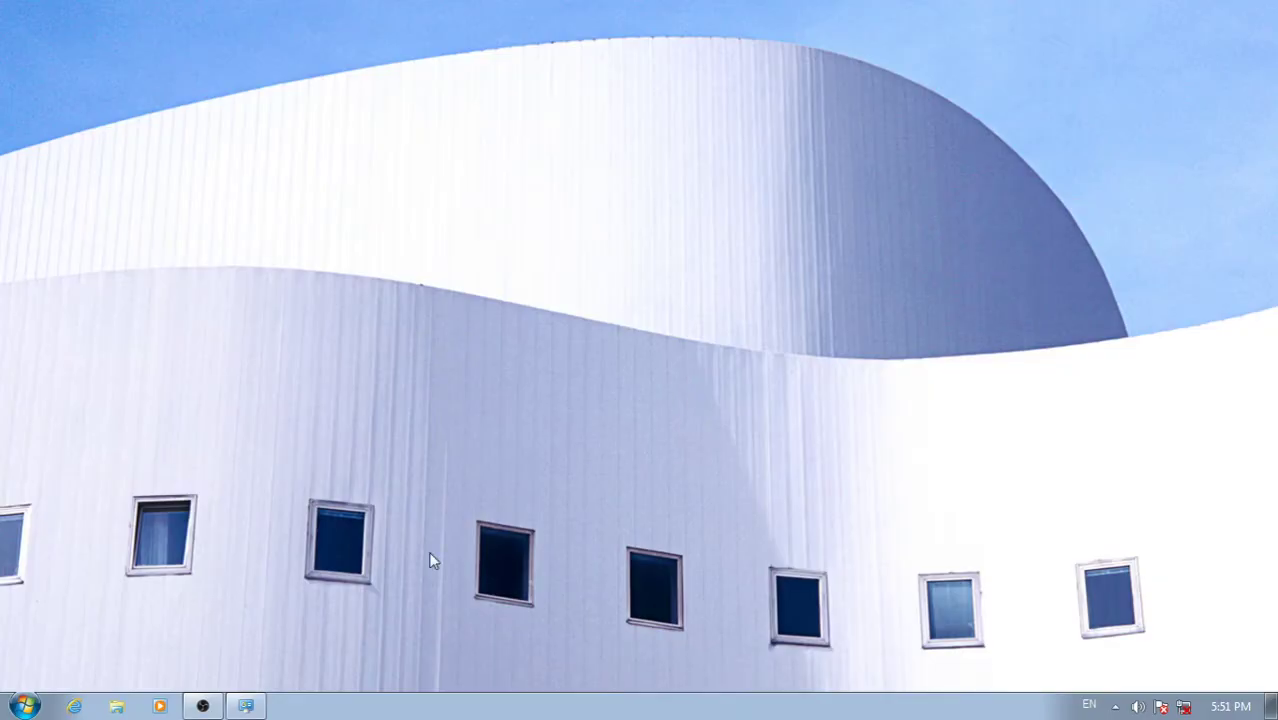
Return to the background settings, turn on Shuffle for the slide show, and watch the pictures change on the desktop
{"action": "key", "text": "super+d"}
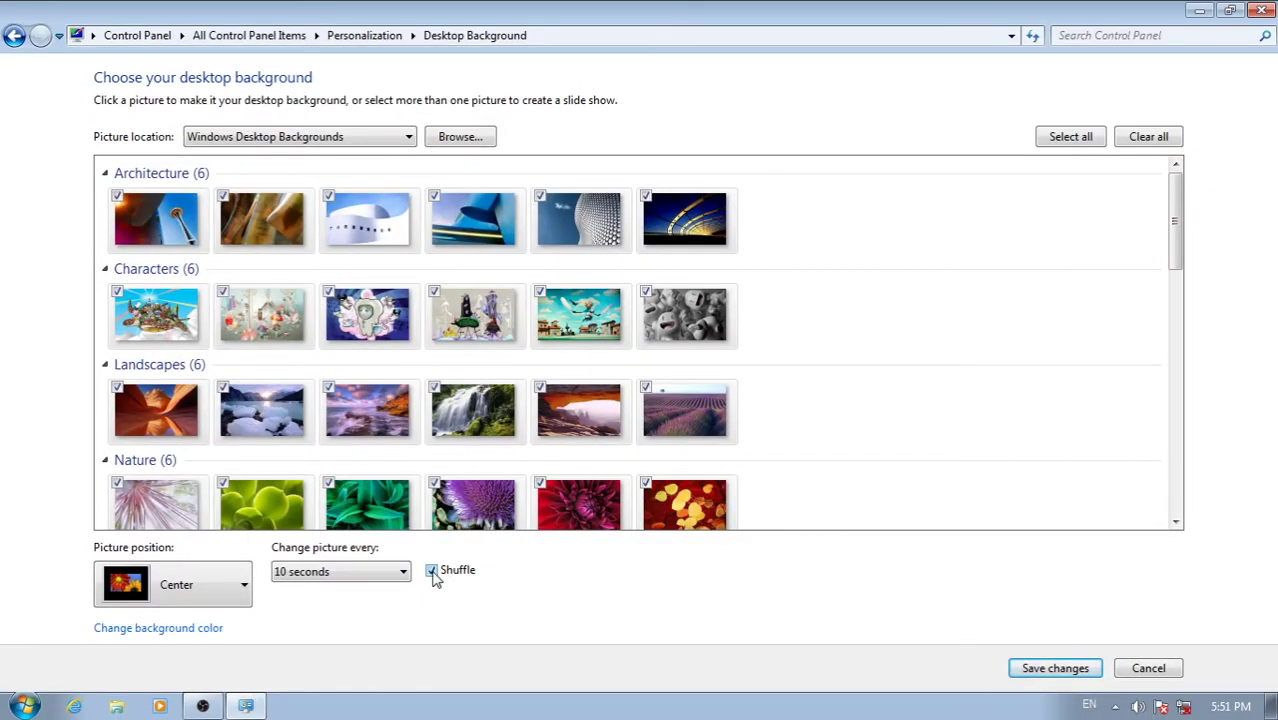
{"action": "left_click", "coordinate": [1199, 10]}
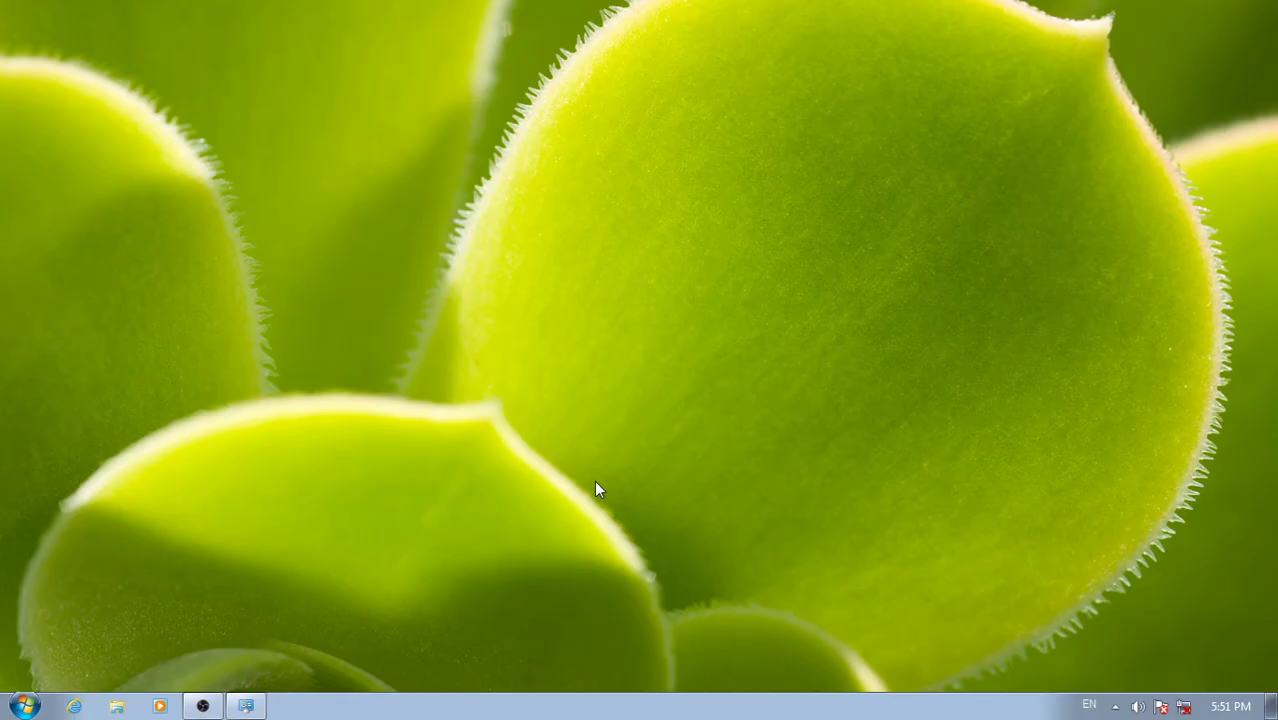
{"action": "left_click", "coordinate": [248, 706]}
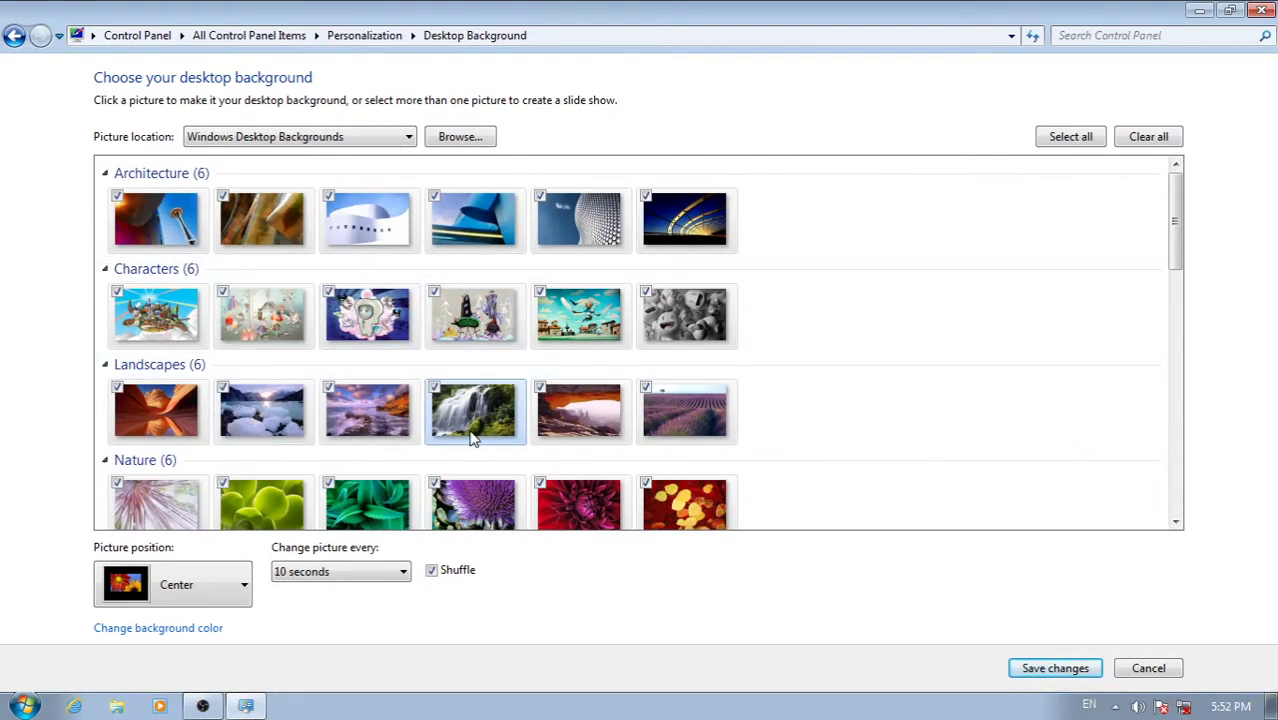
Switch the picture location to My Pictures and preview the flag picture on the desktop
{"action": "left_click", "coordinate": [383, 139]}
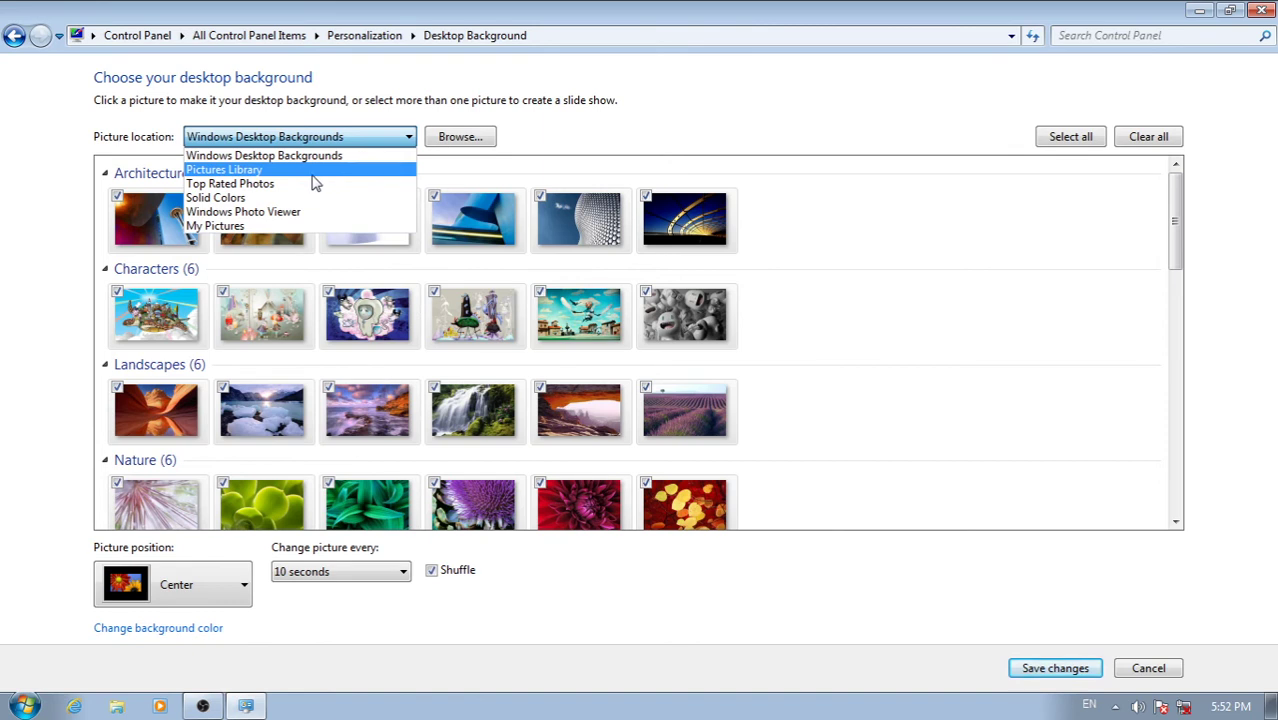
{"action": "left_click", "coordinate": [213, 228]}
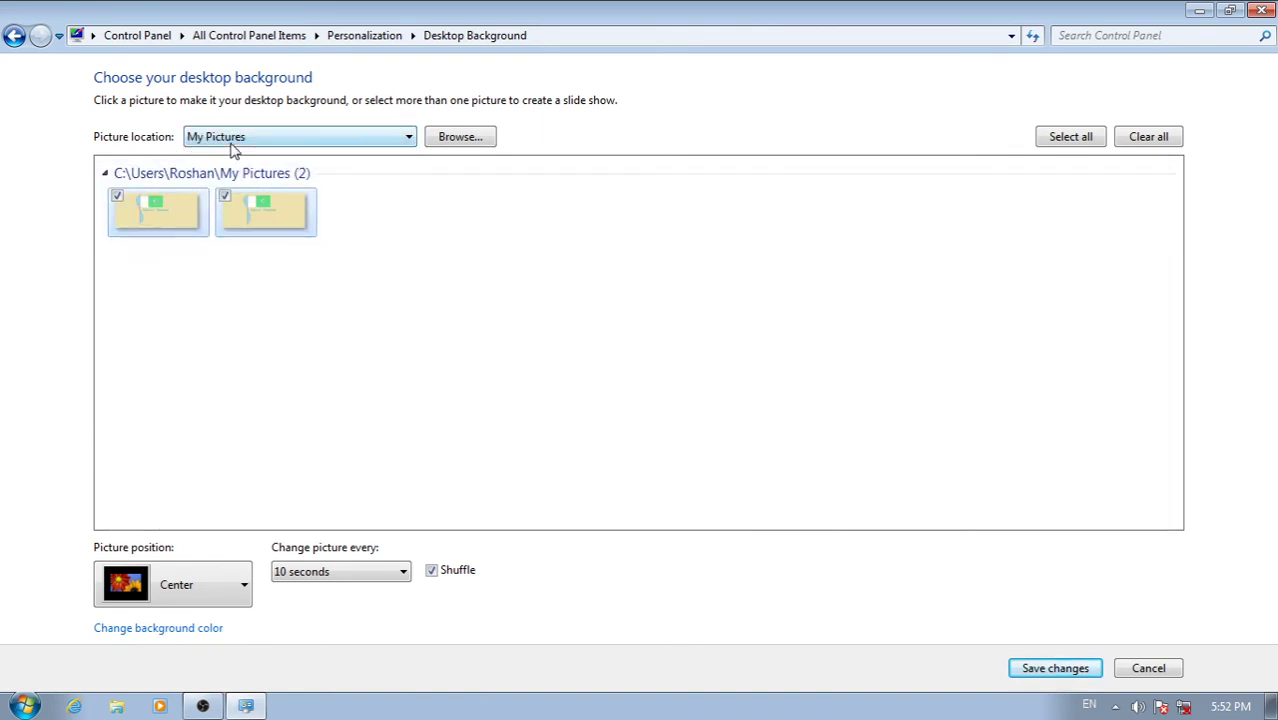
{"action": "left_click", "coordinate": [1198, 11]}
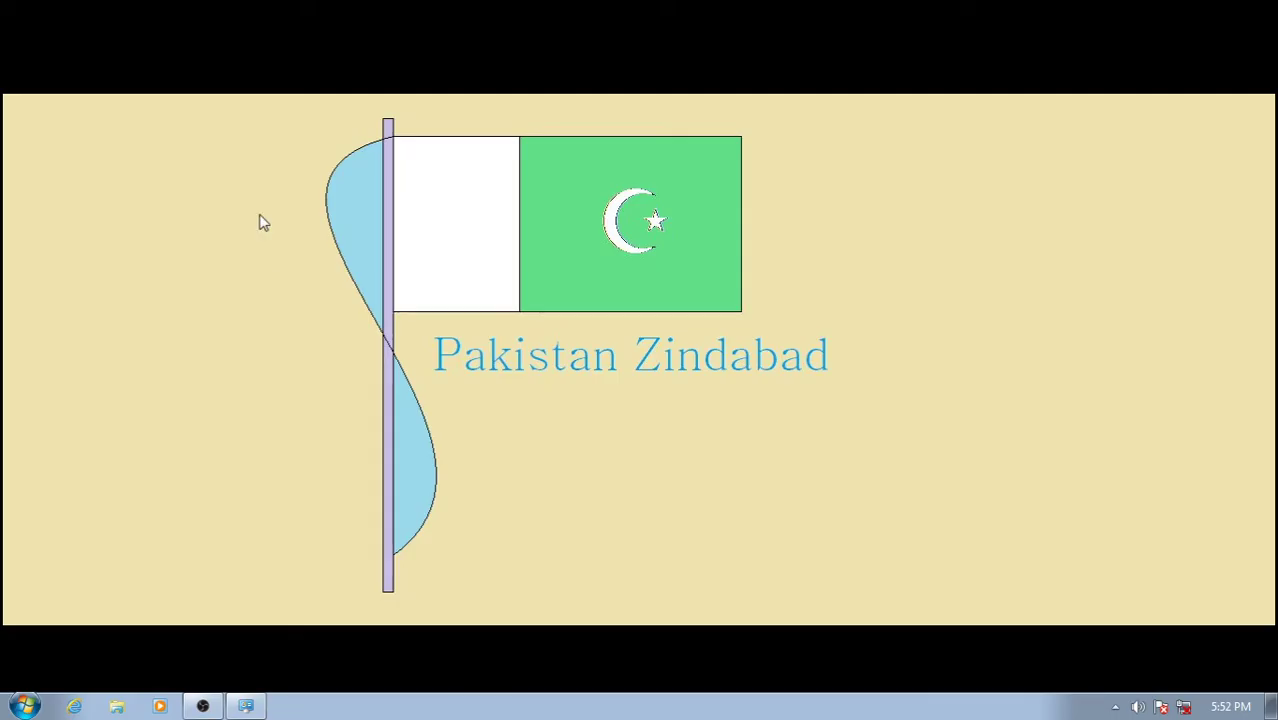
{"action": "left_click", "coordinate": [245, 706]}
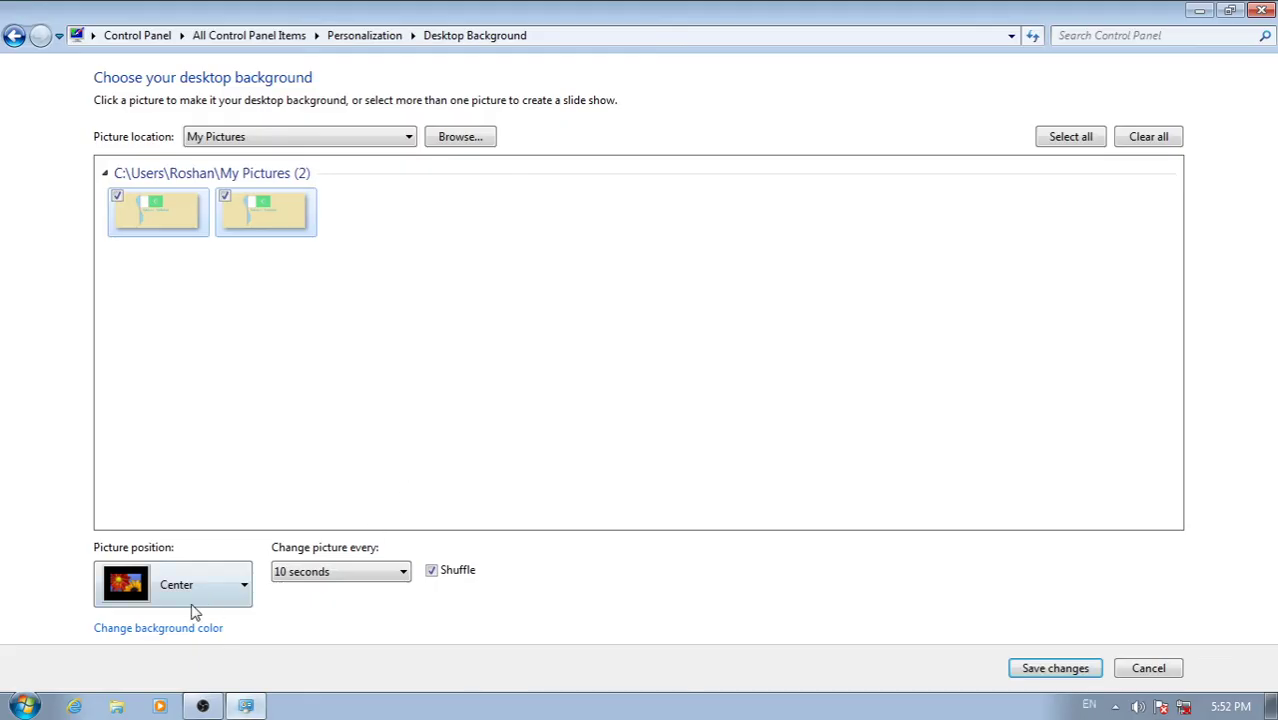
Choose Center as the picture position for the flag background and preview it on the desktop
{"action": "left_click", "coordinate": [212, 597]}
{"action": "left_click", "coordinate": [170, 548]}
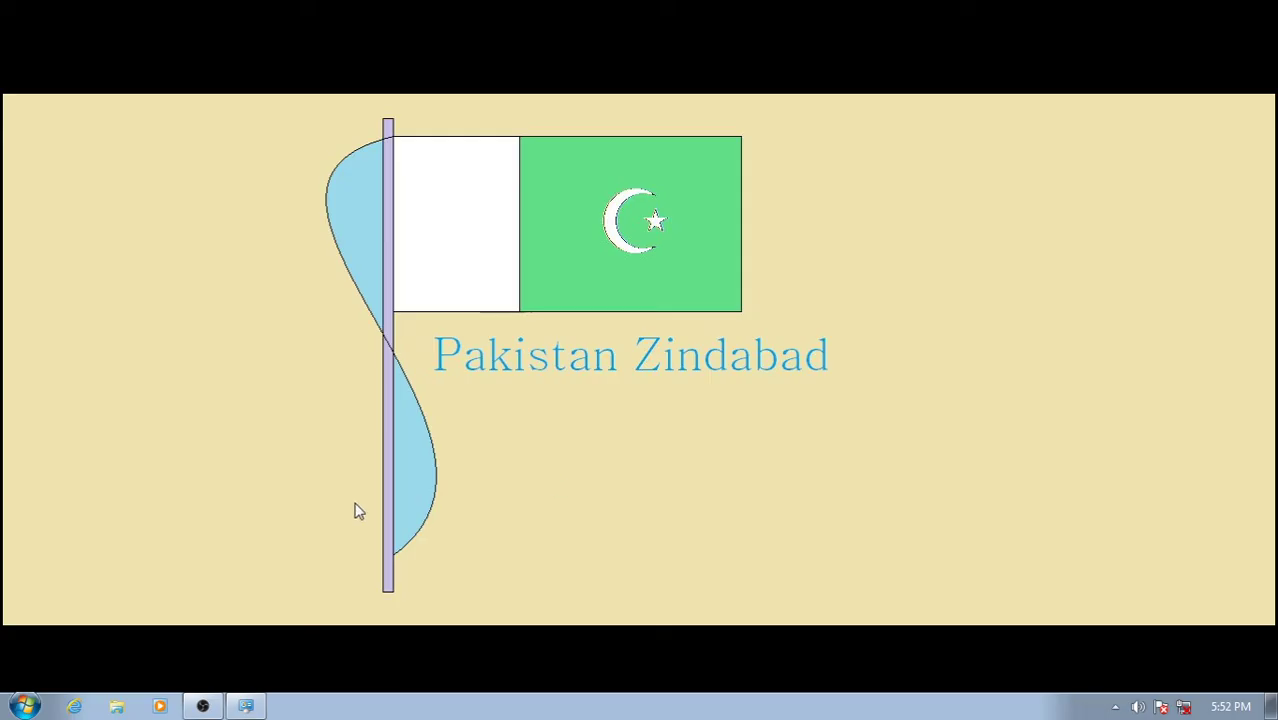
{"action": "left_click", "coordinate": [1198, 11]}
{"action": "left_click", "coordinate": [245, 706]}
Change the picture position to Tile and preview the repeated flag picture on the desktop
{"action": "left_click", "coordinate": [195, 588]}
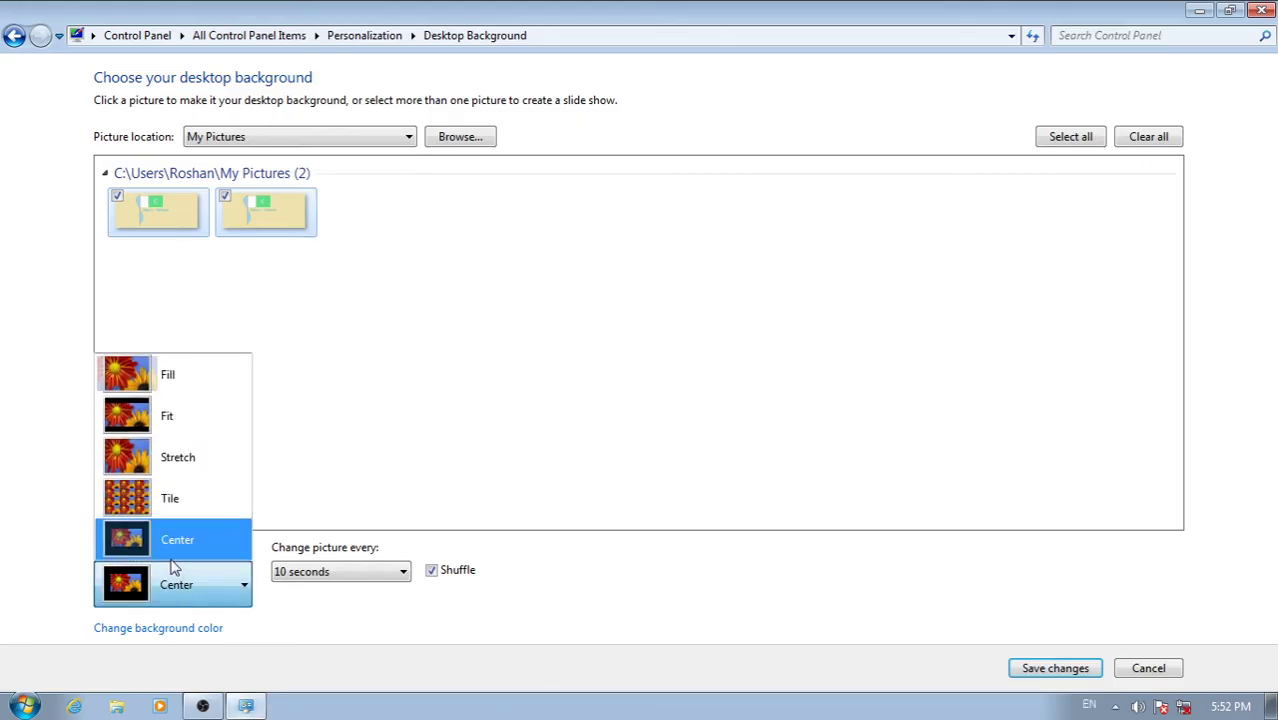
{"action": "left_click", "coordinate": [180, 514]}
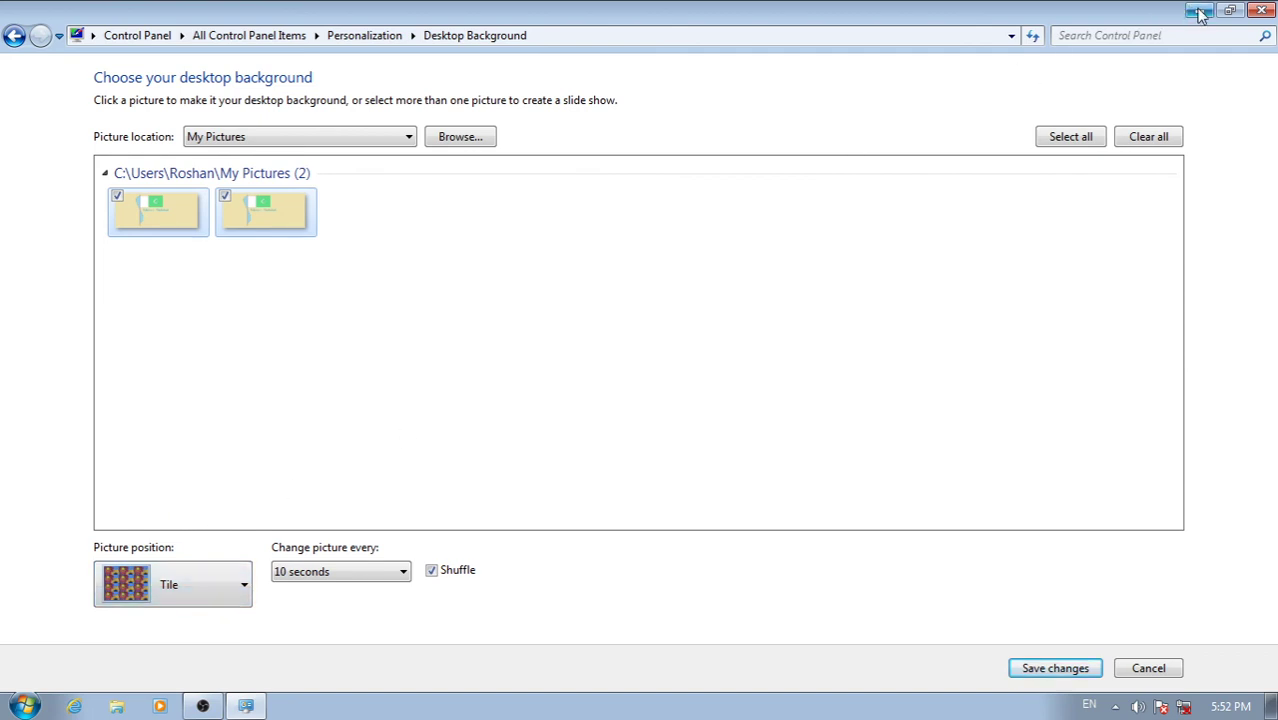
{"action": "left_click", "coordinate": [1201, 14]}
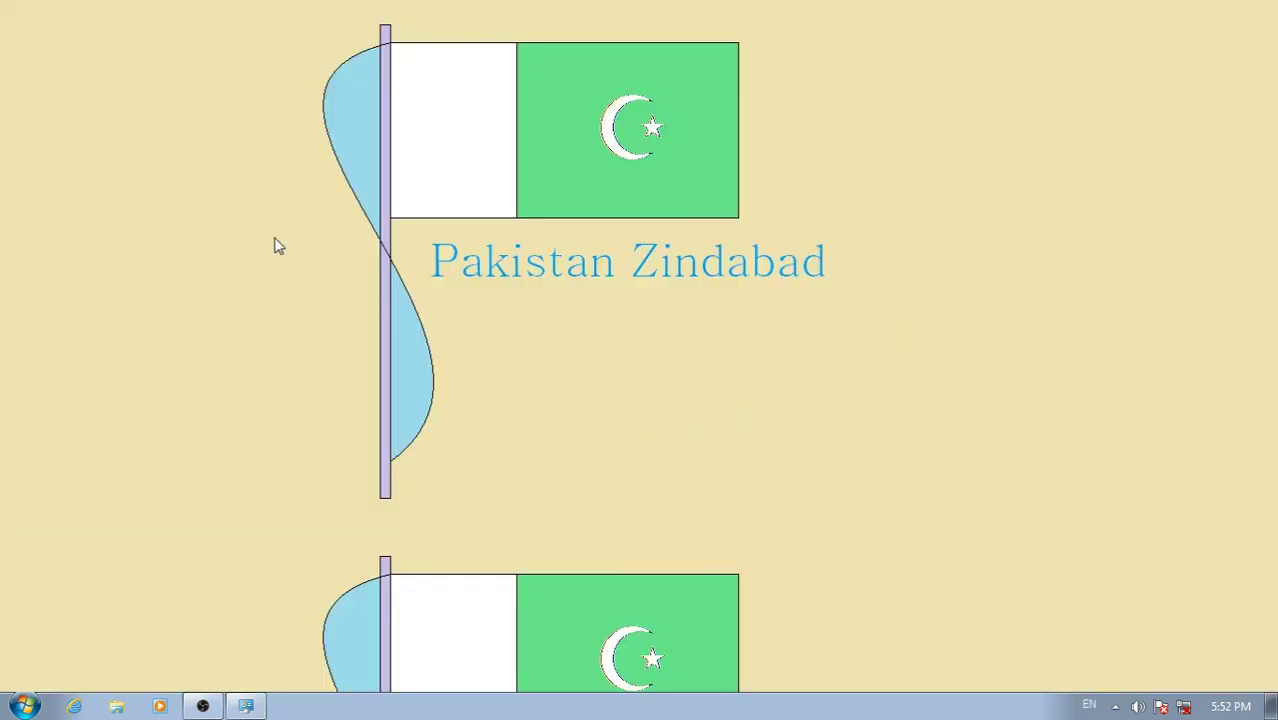
{"action": "left_click", "coordinate": [246, 706]}
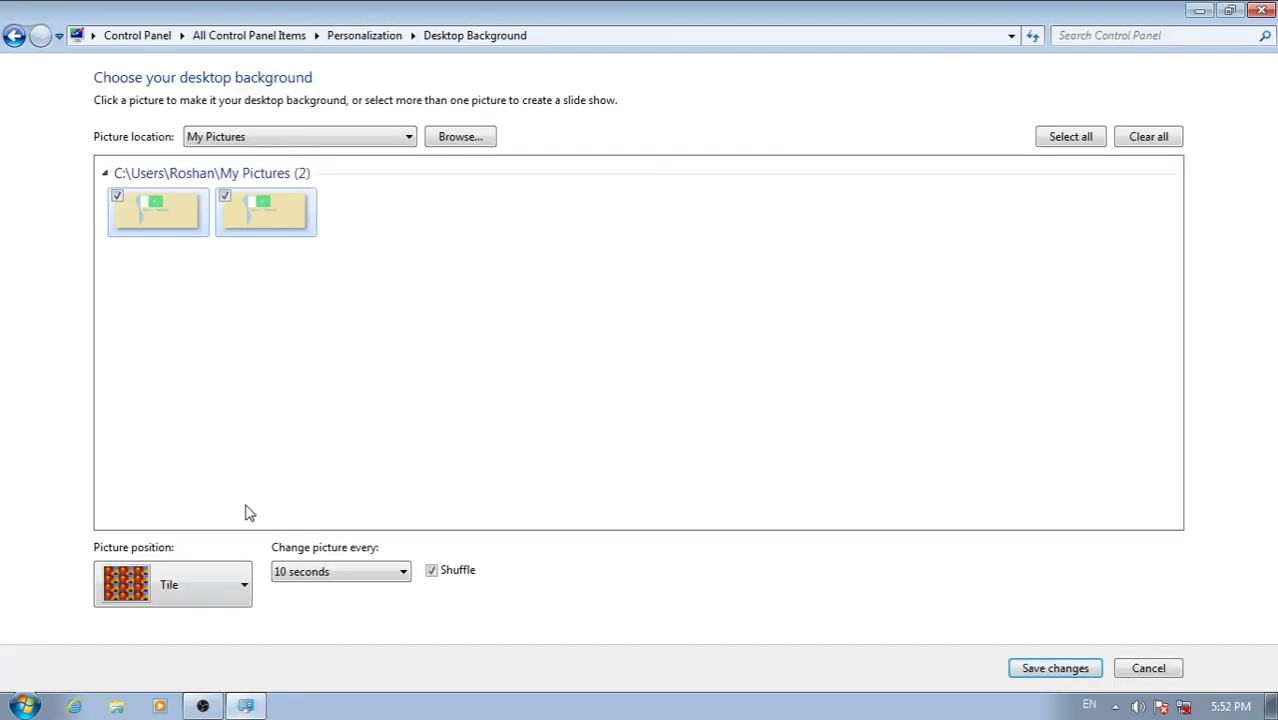
Change the picture position to Stretch and preview the flag picture on the desktop
{"action": "left_click", "coordinate": [160, 590]}
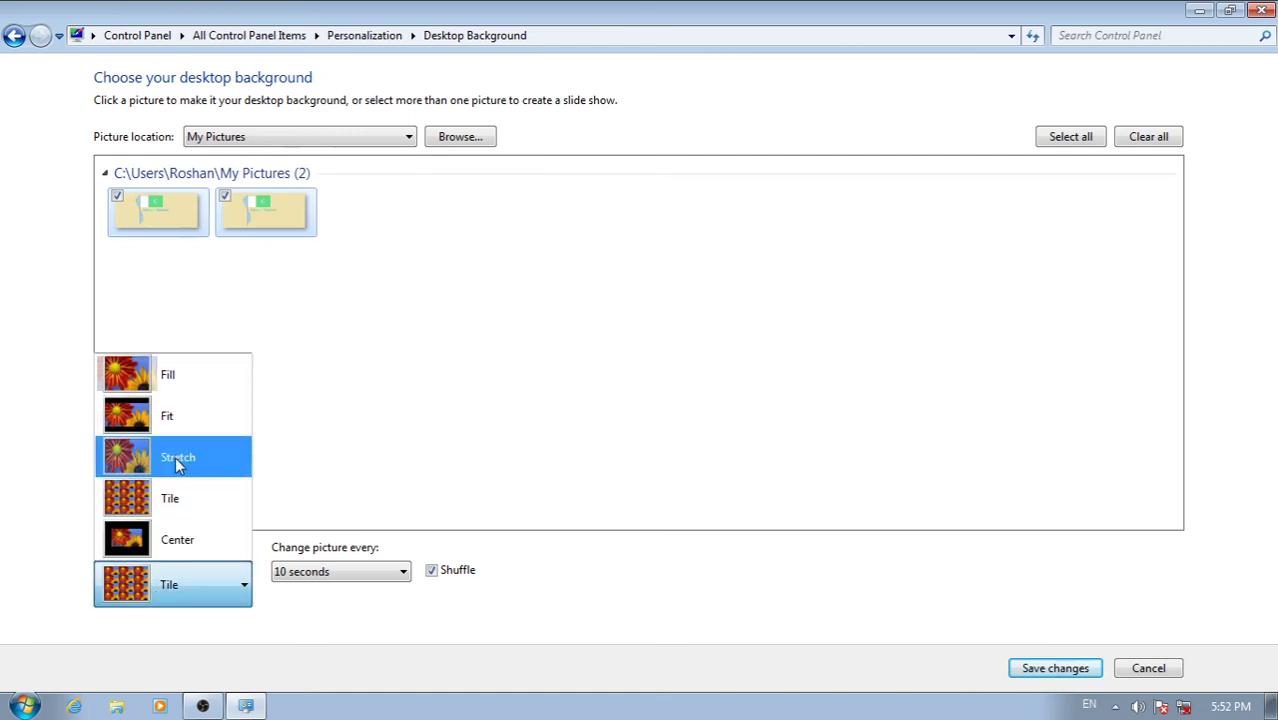
{"action": "left_click", "coordinate": [175, 456]}
{"action": "left_click", "coordinate": [1199, 10]}
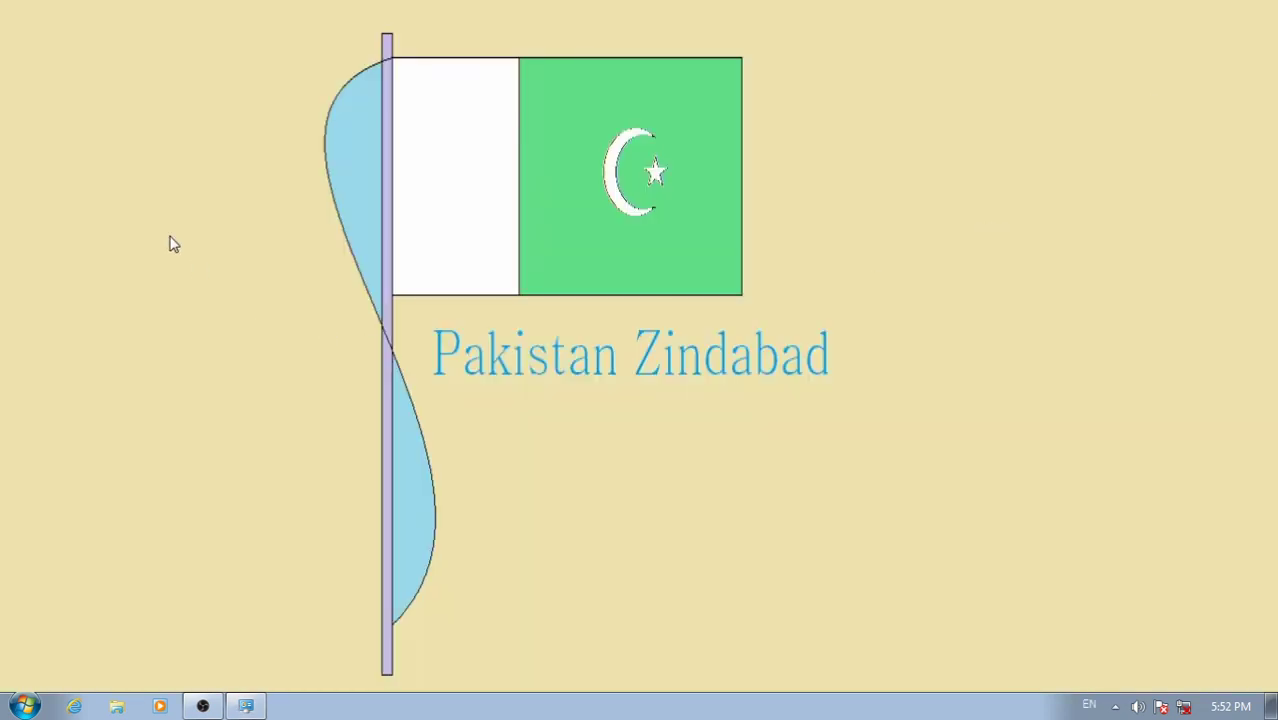
{"action": "left_click", "coordinate": [246, 706]}
Change the picture position to Fit and preview the flag picture on the desktop
{"action": "left_click", "coordinate": [216, 588]}
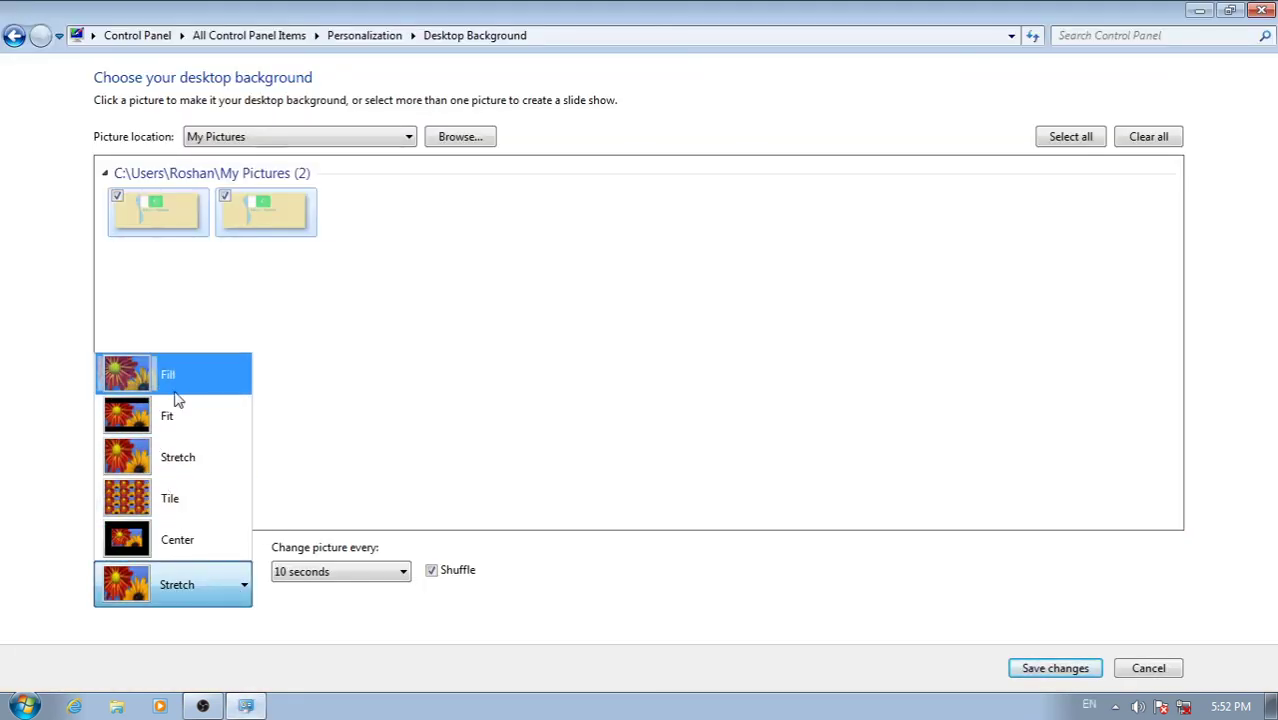
{"action": "left_click", "coordinate": [175, 410]}
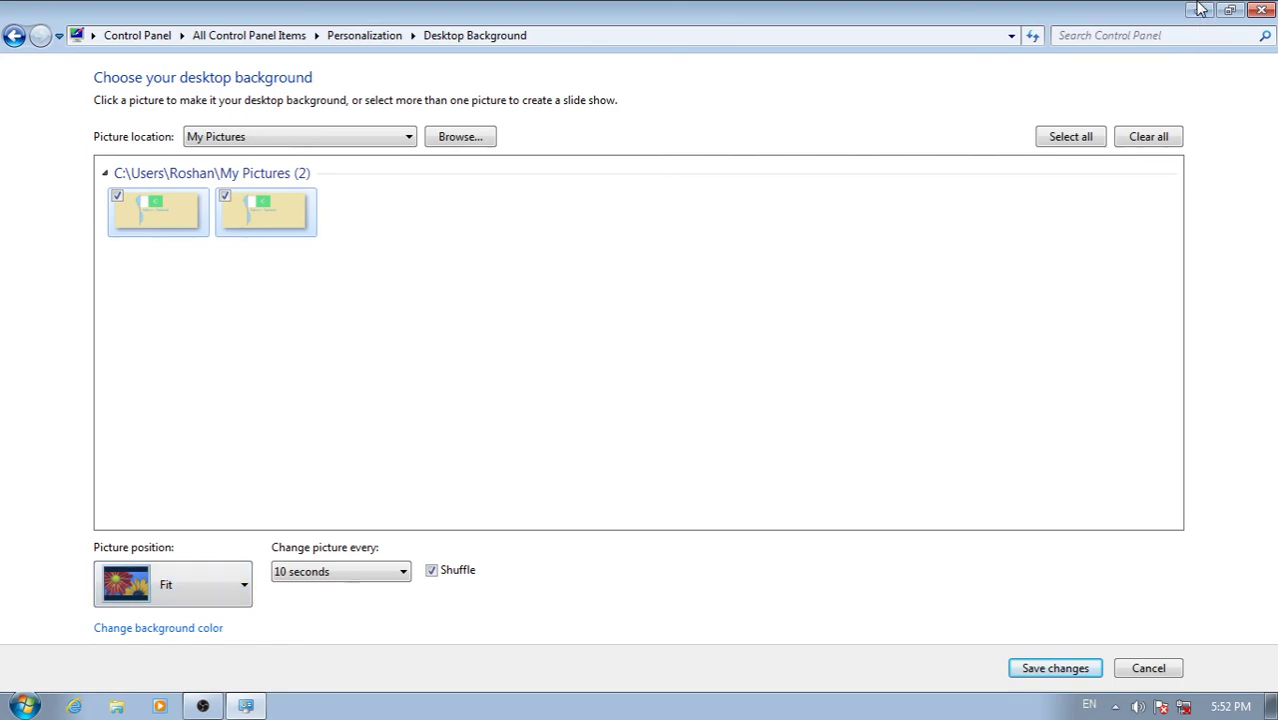
{"action": "left_click", "coordinate": [1199, 10]}
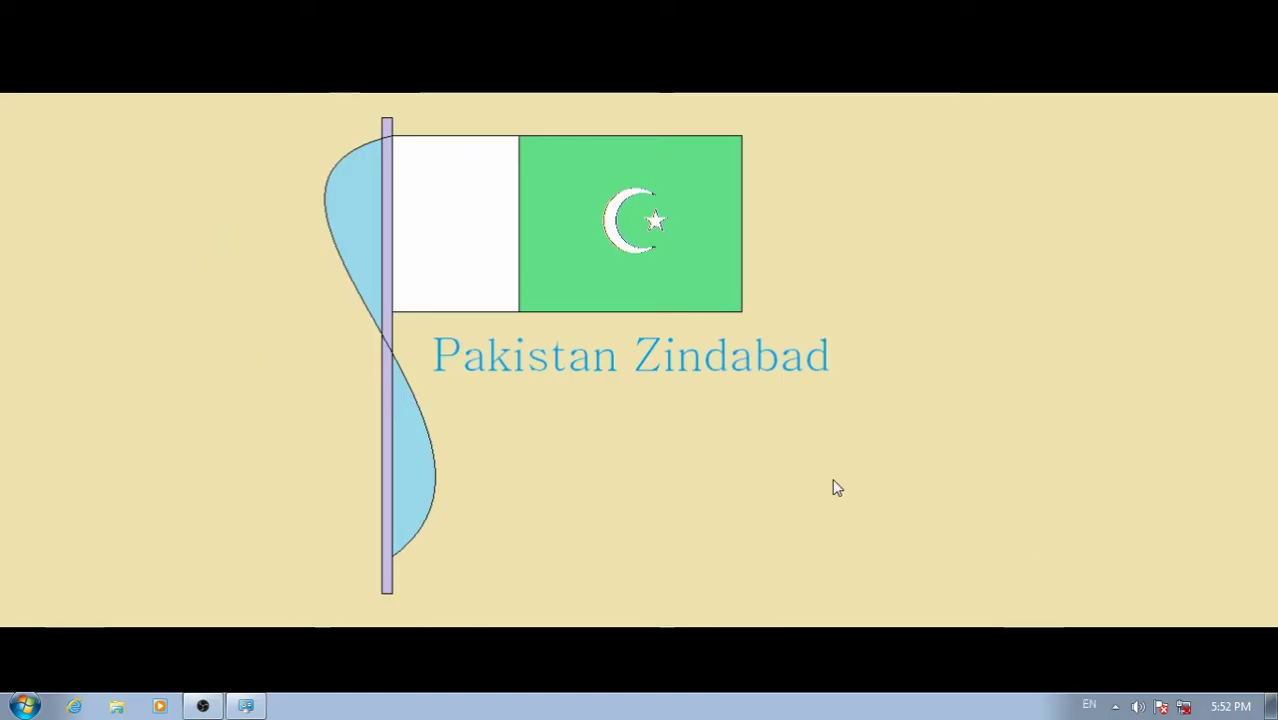
{"action": "left_click", "coordinate": [245, 706]}
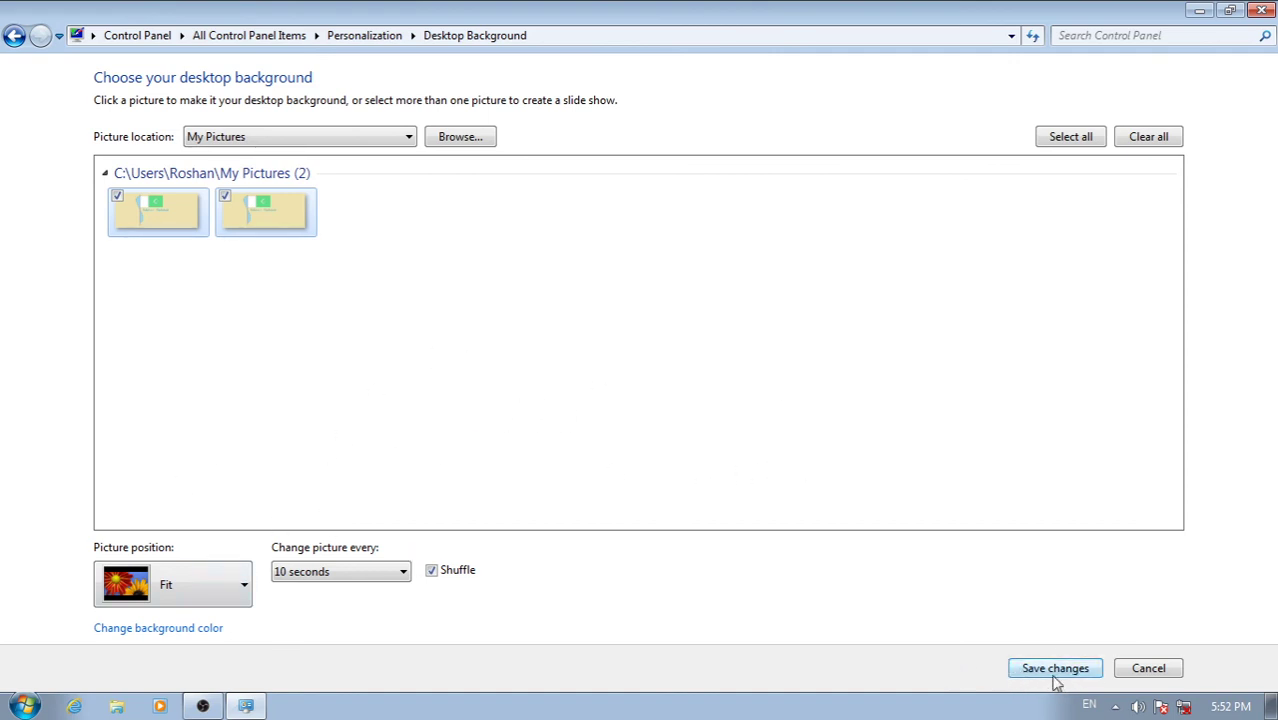
Switch the picture location to Windows Desktop Backgrounds, choose only the light green plant picture under Nature, and save the background changes
{"action": "left_click", "coordinate": [316, 138]}
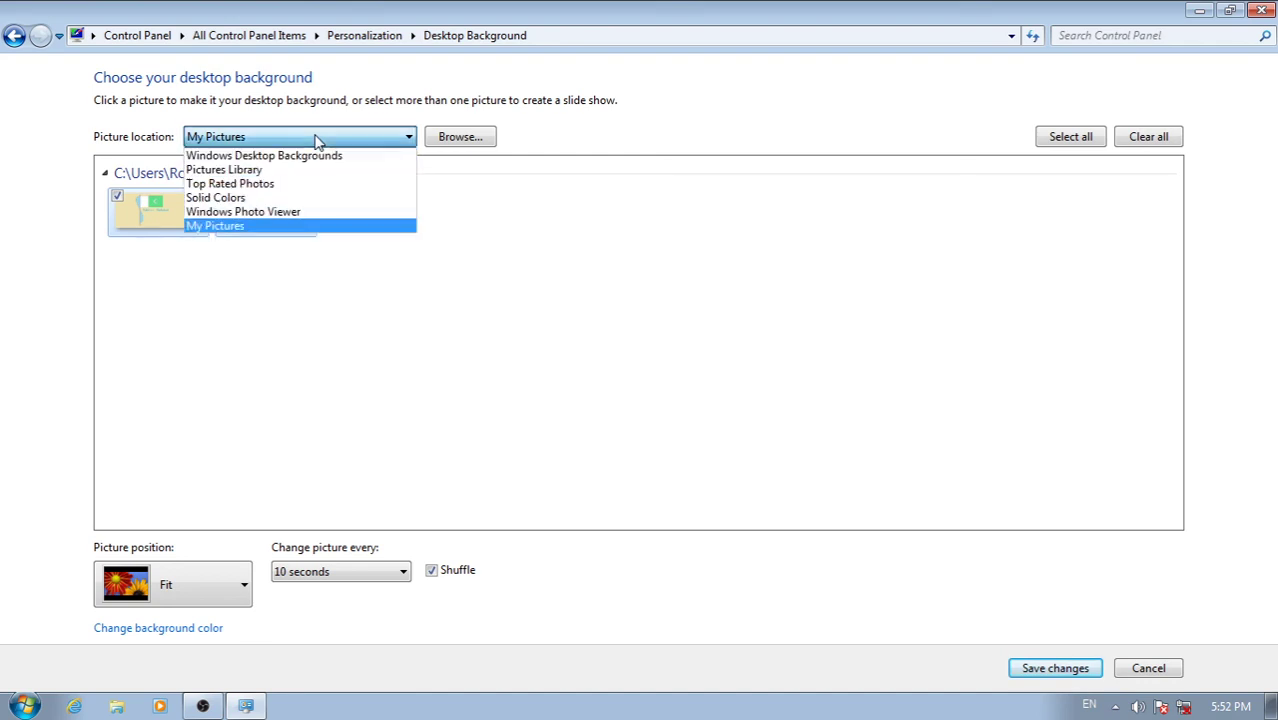
{"action": "left_click", "coordinate": [250, 156]}
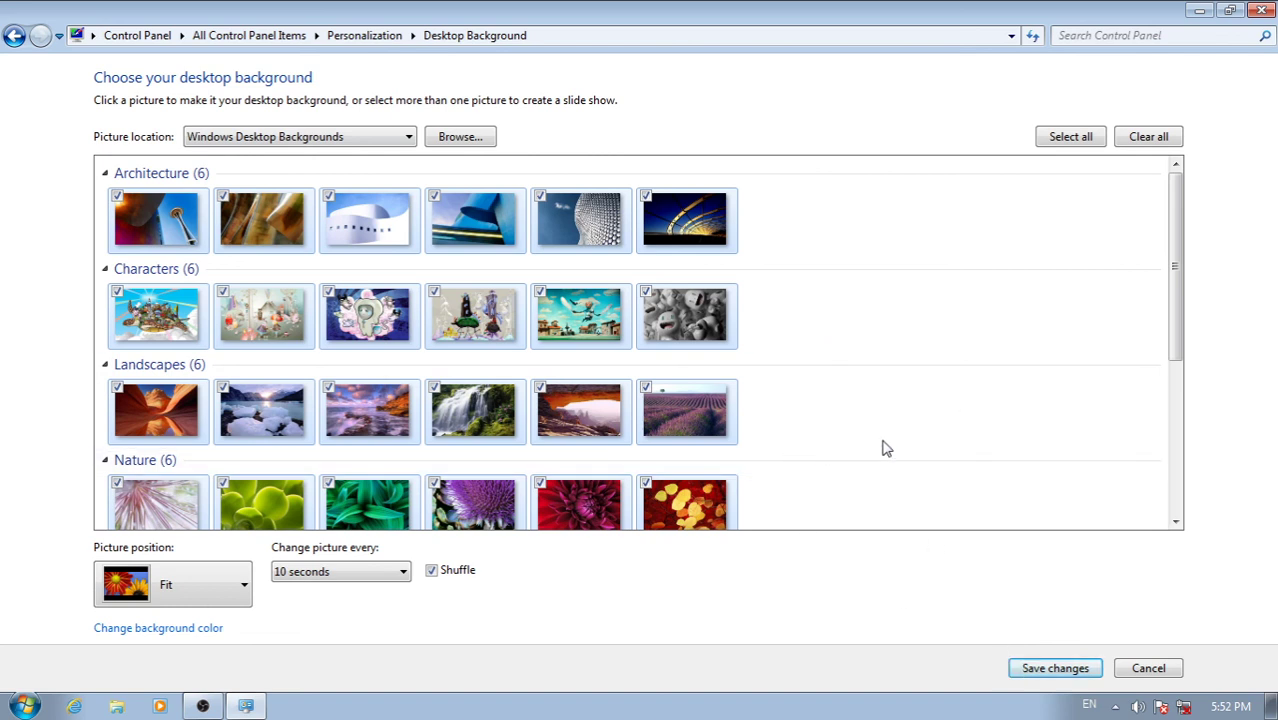
{"action": "left_click", "coordinate": [262, 496]}
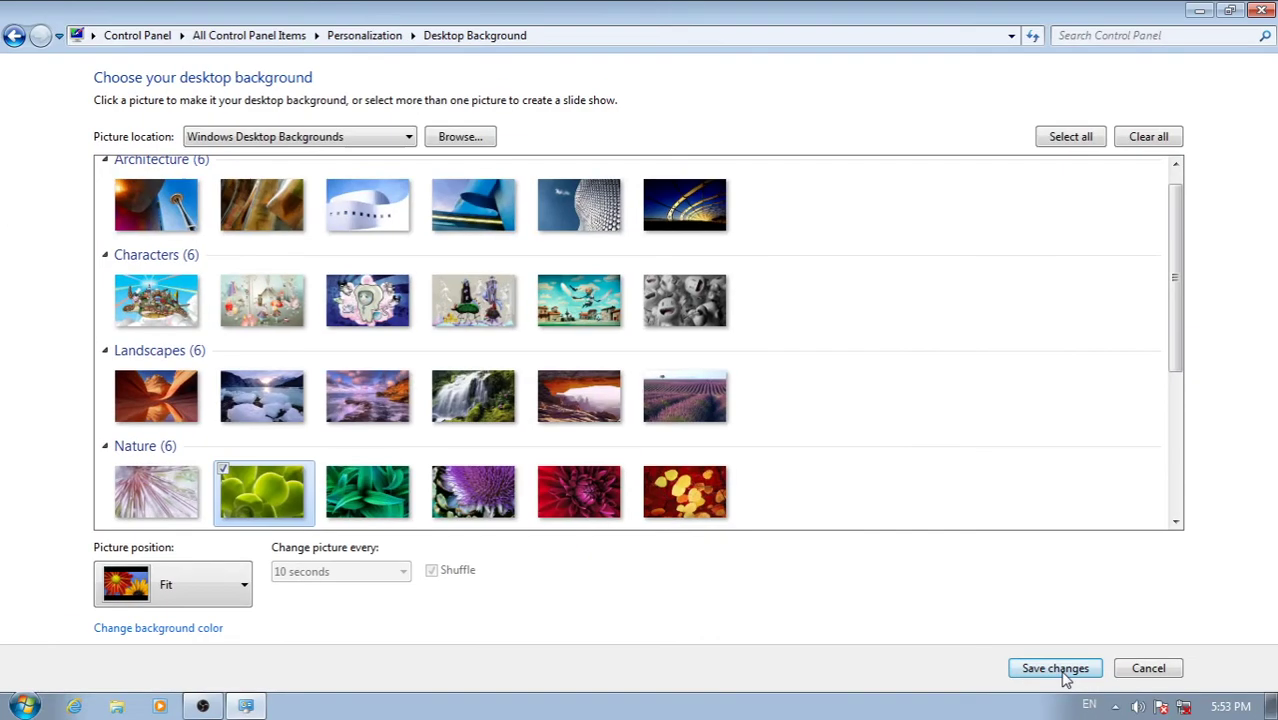
{"action": "left_click", "coordinate": [1056, 668]}
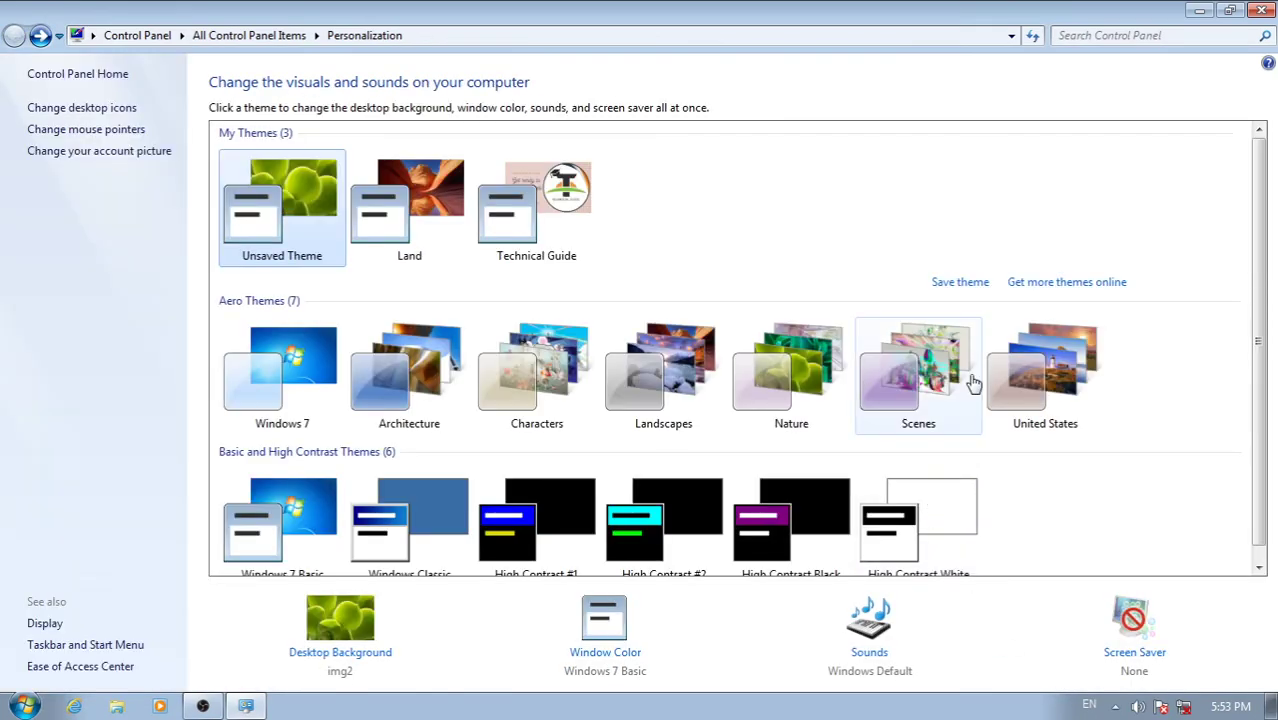